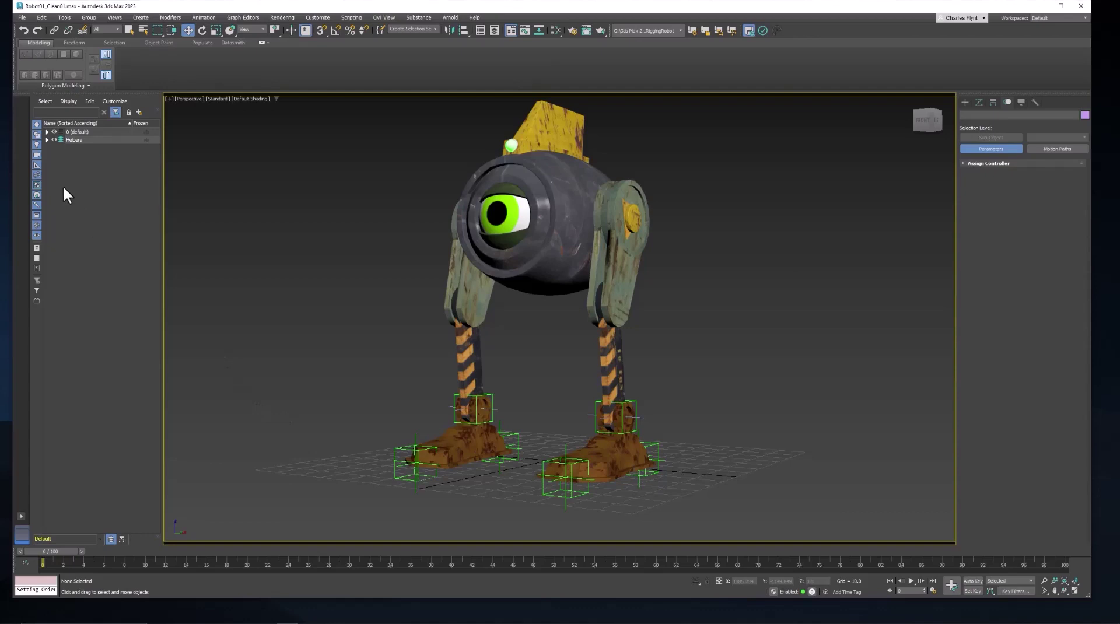
# Step: Expand the Helpers layer and create a new layer named Controls
pyautogui.click(47, 140)
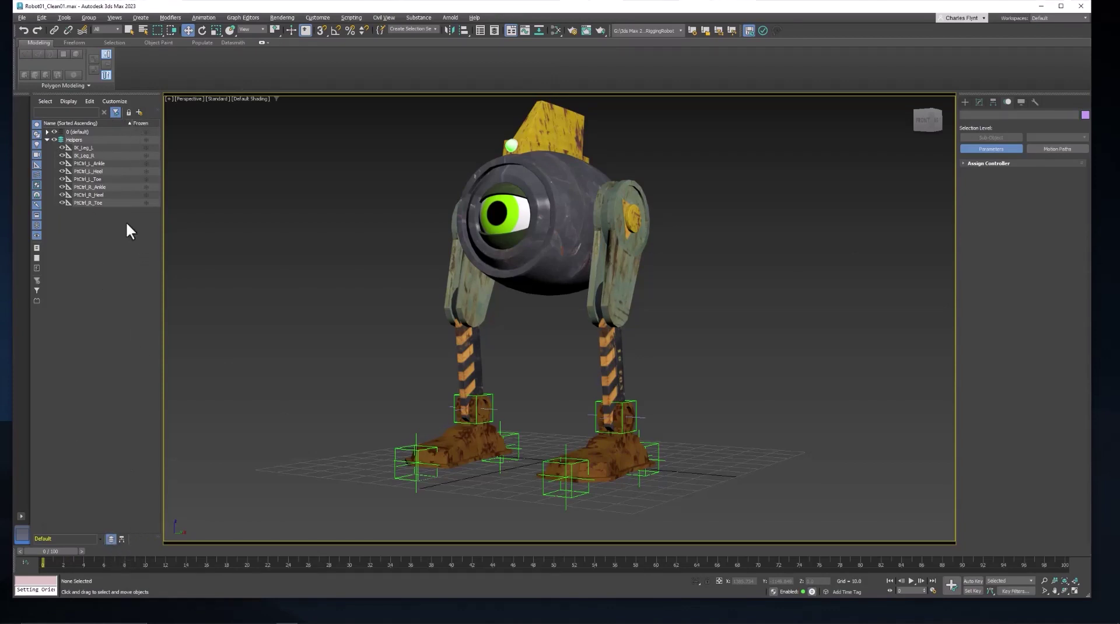
pyautogui.click(138, 111)
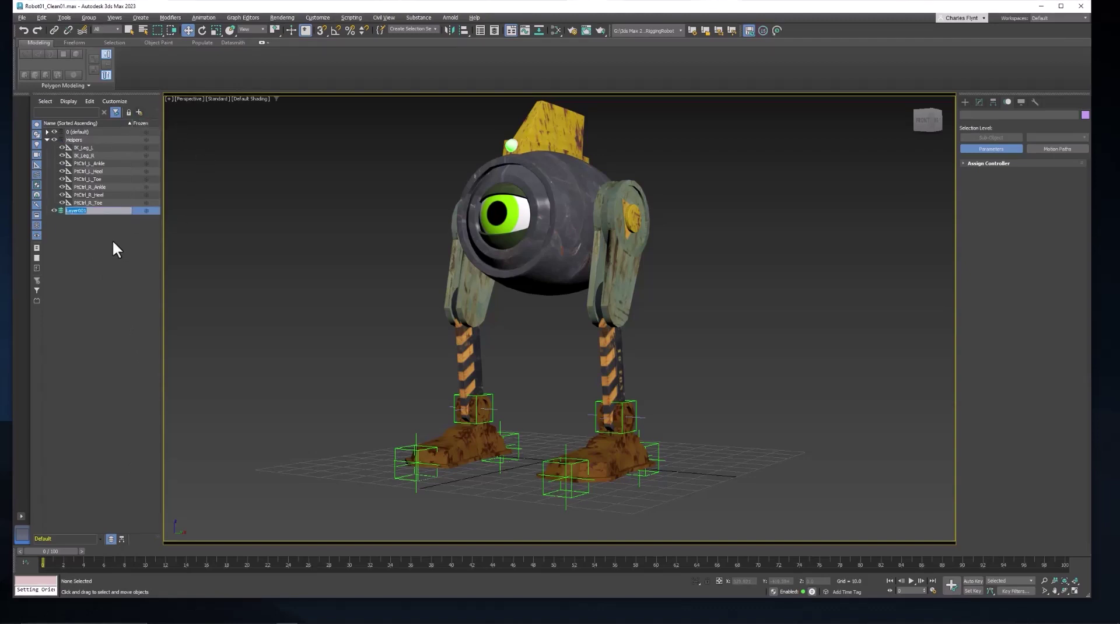
pyautogui.write('controls')
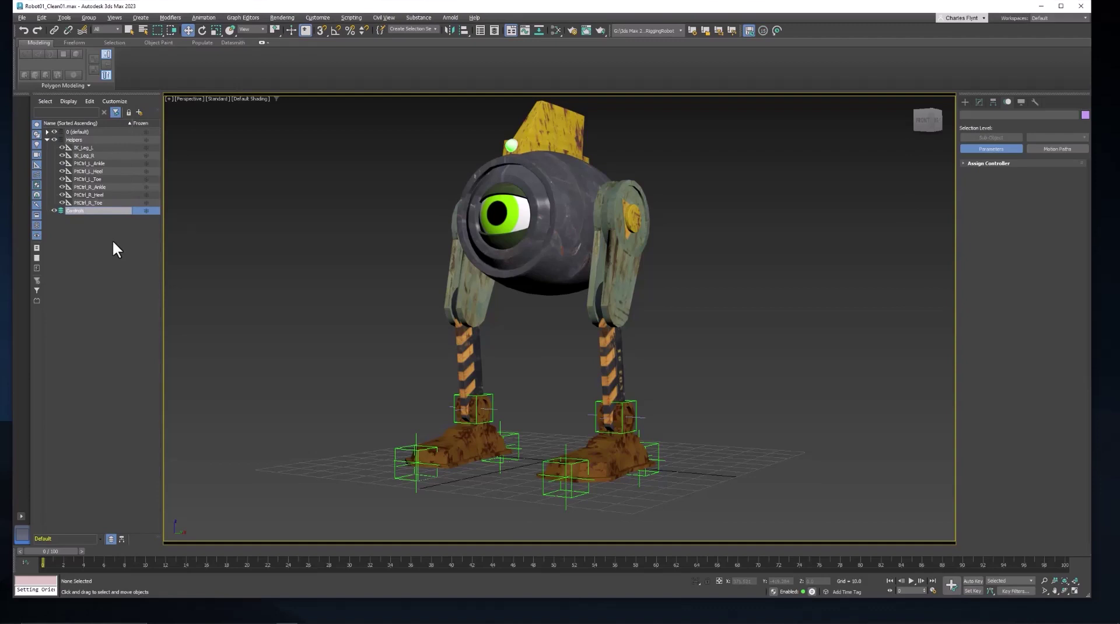
pyautogui.press('Return')
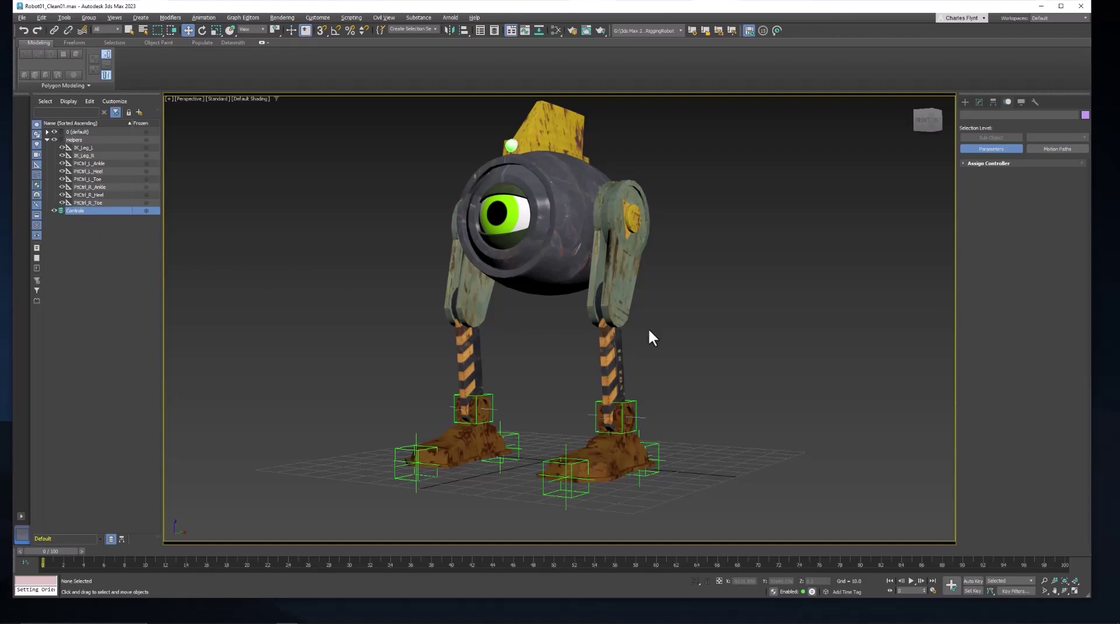
# Step: In the top view, draw a rectangle spline around the robot's left foot, about 54.5 long and 23 wide
pyautogui.press('t')
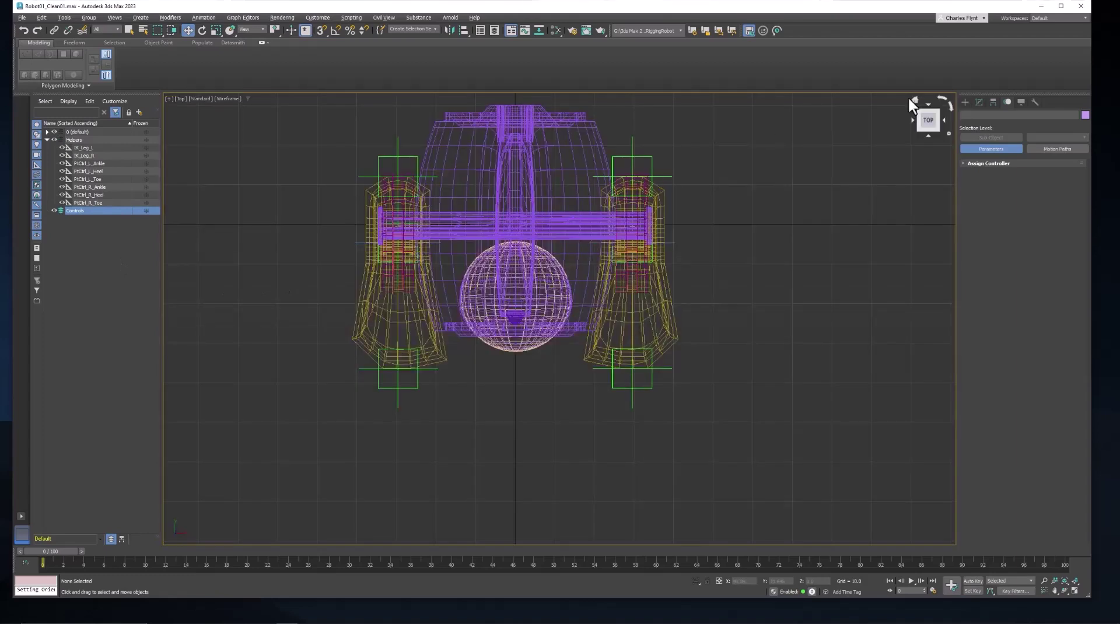
pyautogui.click(965, 101)
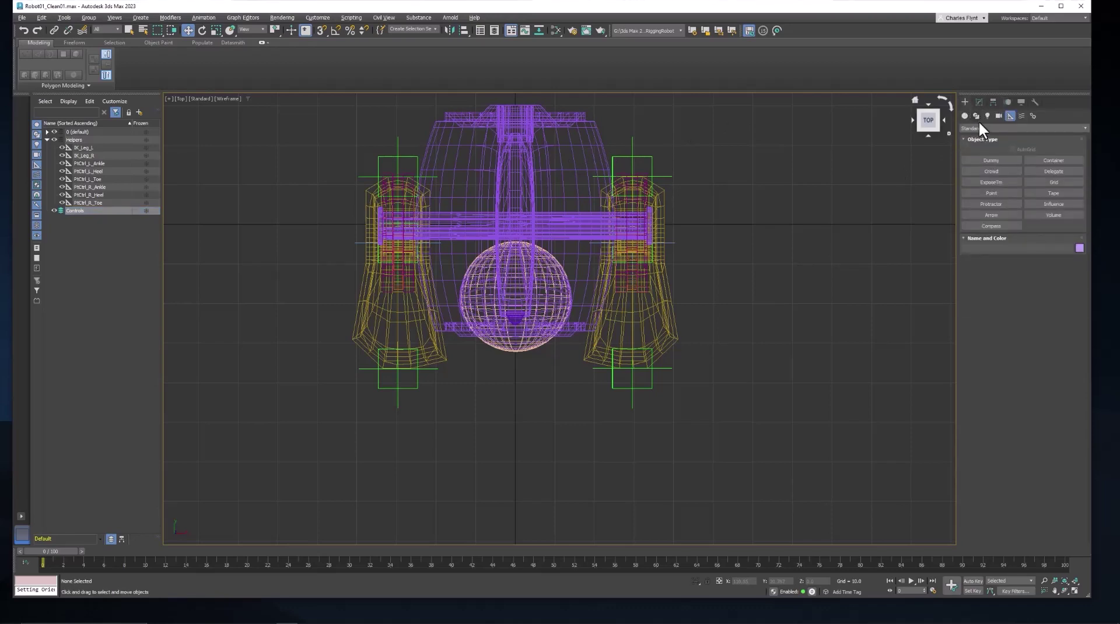
pyautogui.click(977, 115)
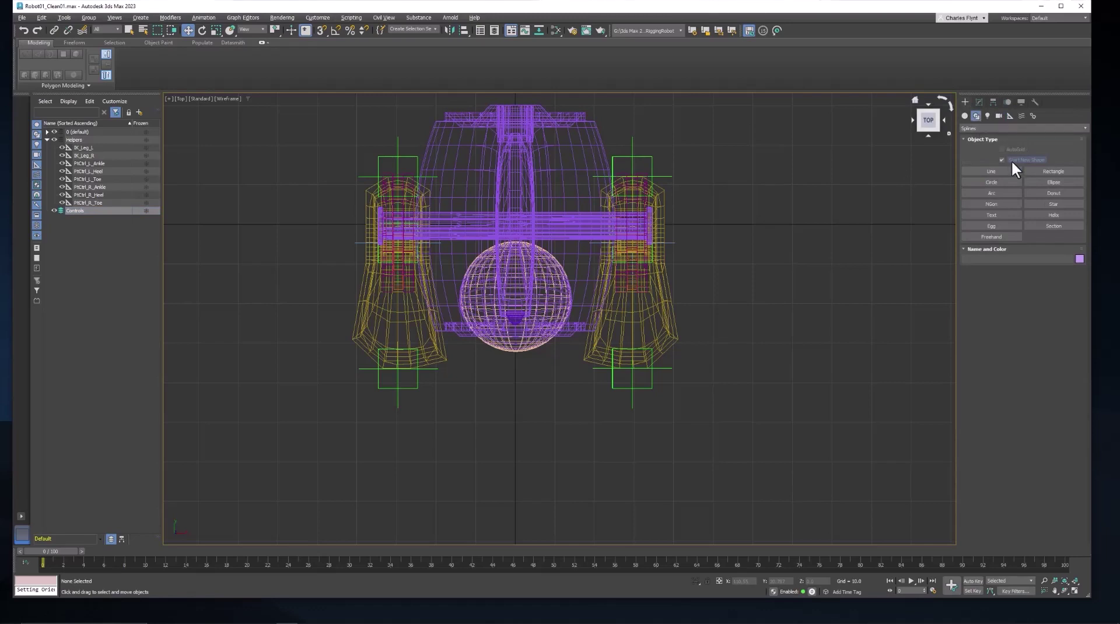
pyautogui.click(1052, 170)
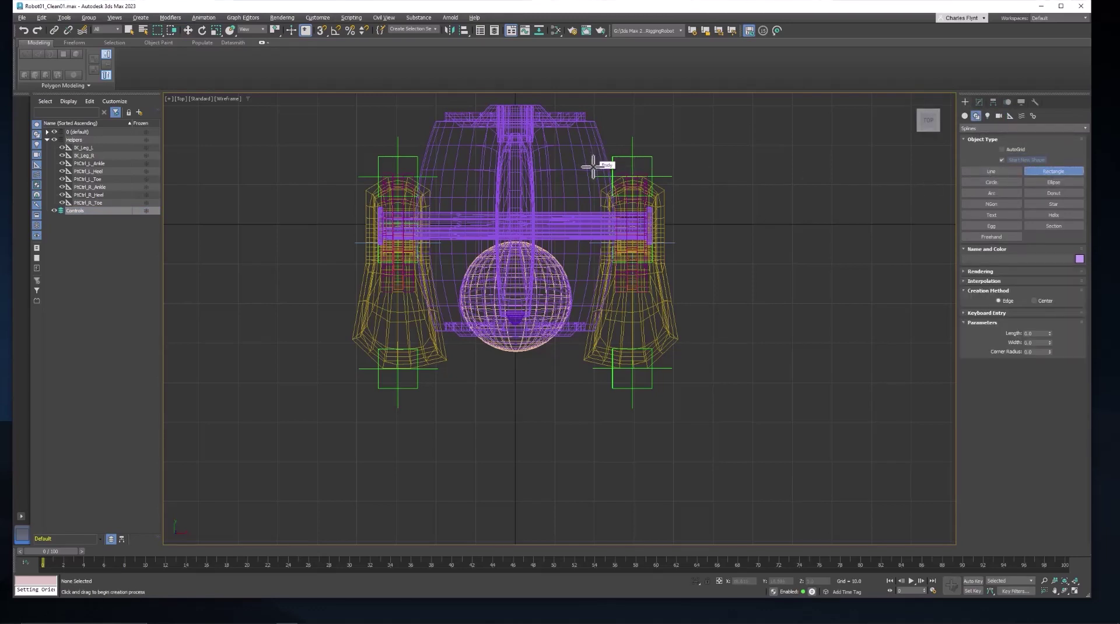
pyautogui.moveTo(593, 166); pyautogui.dragTo(685, 383)
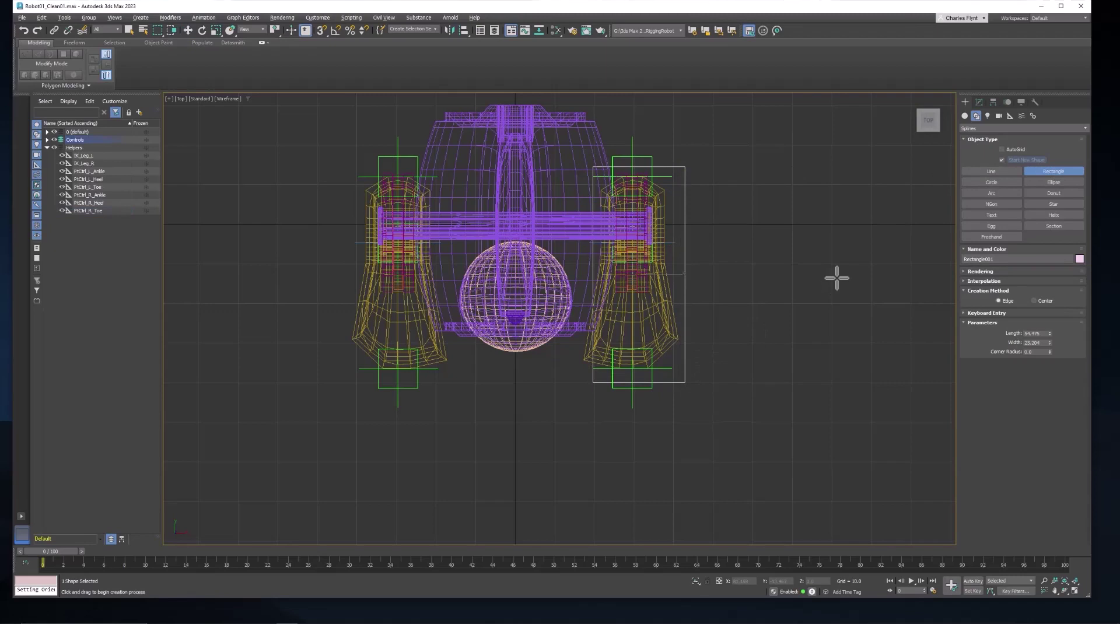
# Step: Convert the rectangle around the left foot to an editable spline
pyautogui.click(980, 102)
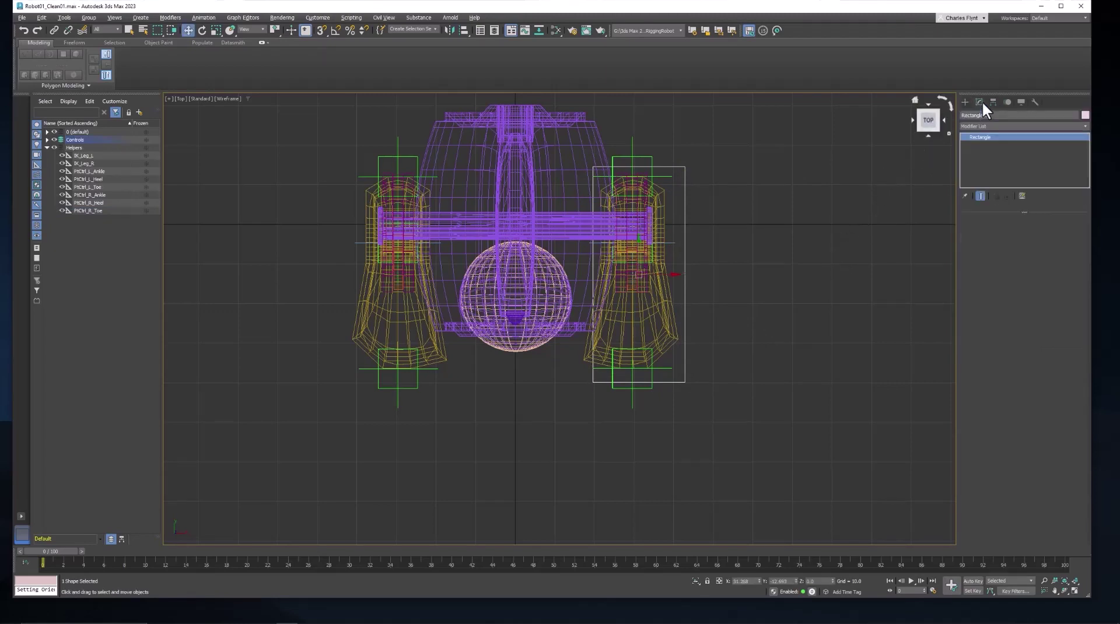
pyautogui.rightClick(684, 209)
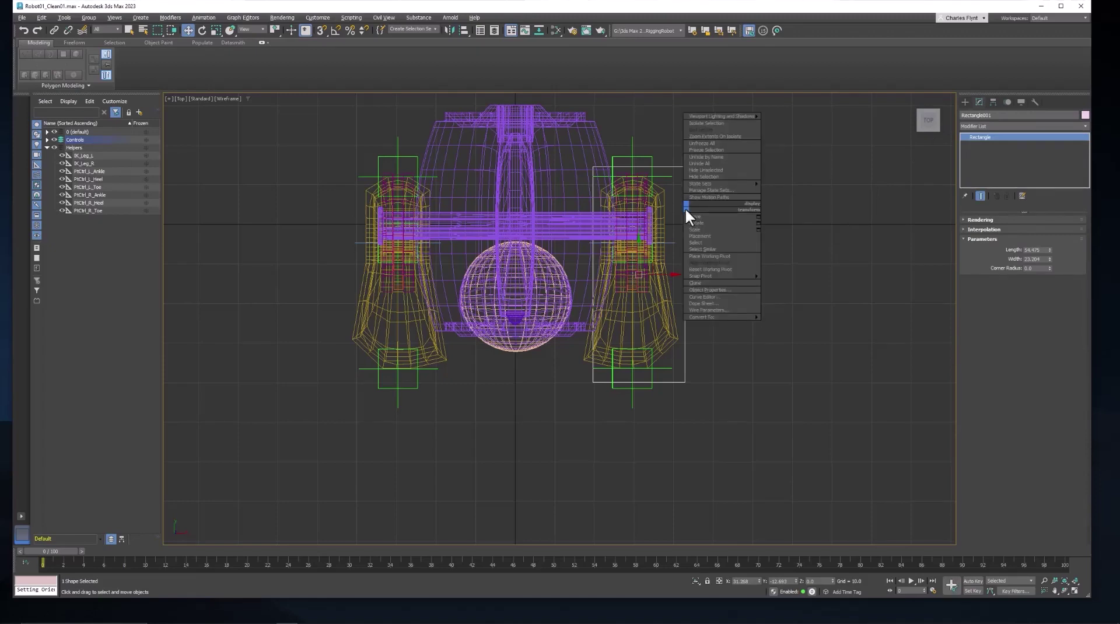
pyautogui.moveTo(708, 318)
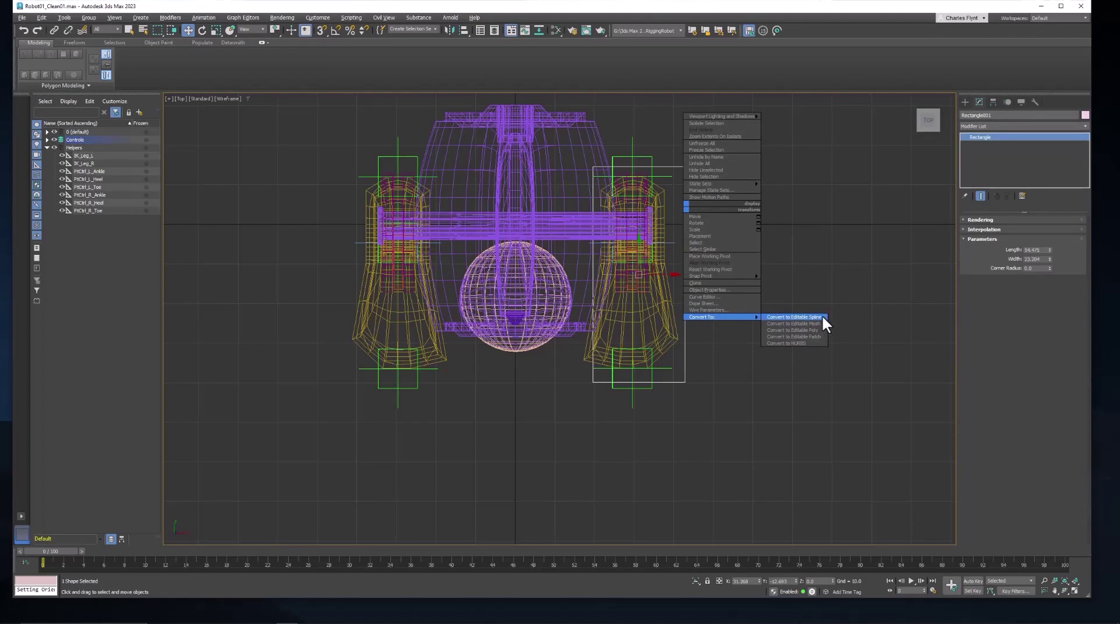
pyautogui.click(795, 317)
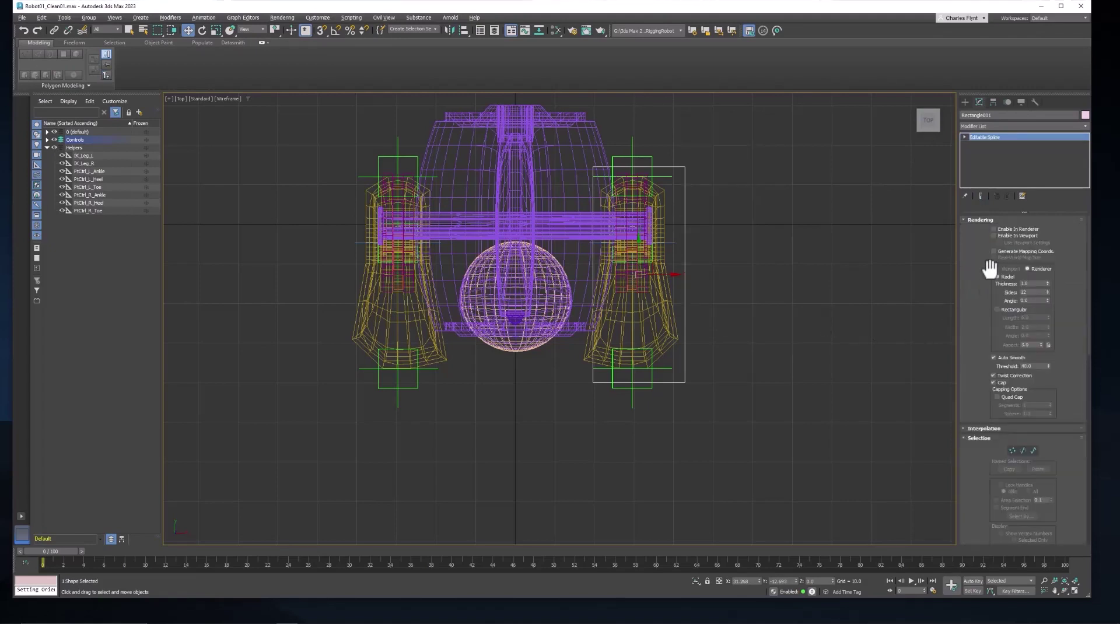
# Step: Reshape the spline to the foot's outline by moving its front inner vertex inward and its front outer vertex back toward the toe
pyautogui.click(1011, 451)
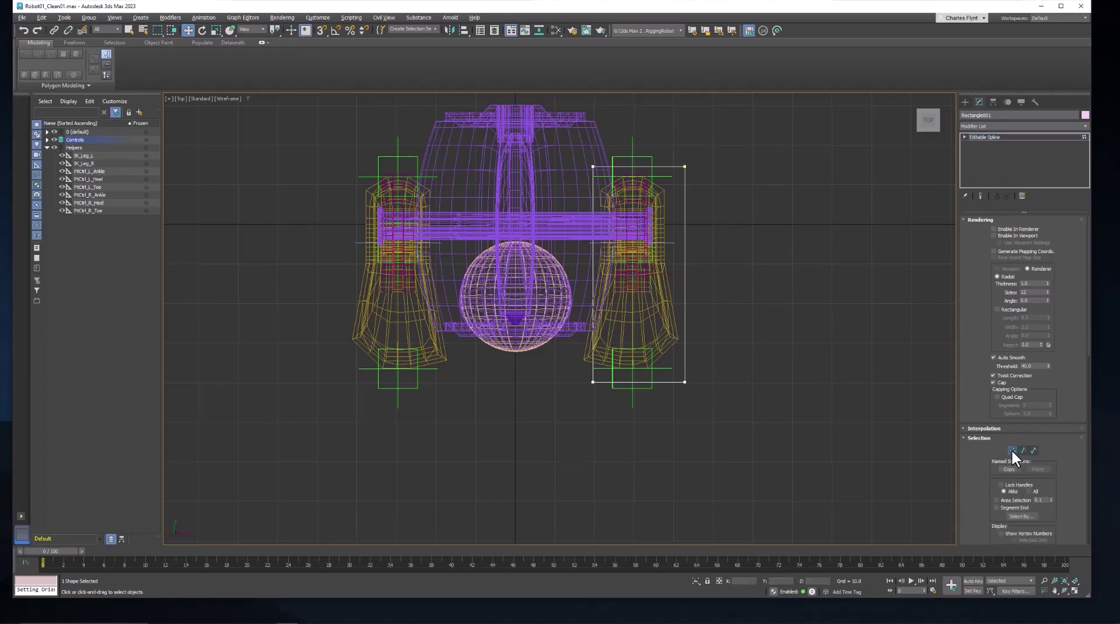
pyautogui.click(593, 382)
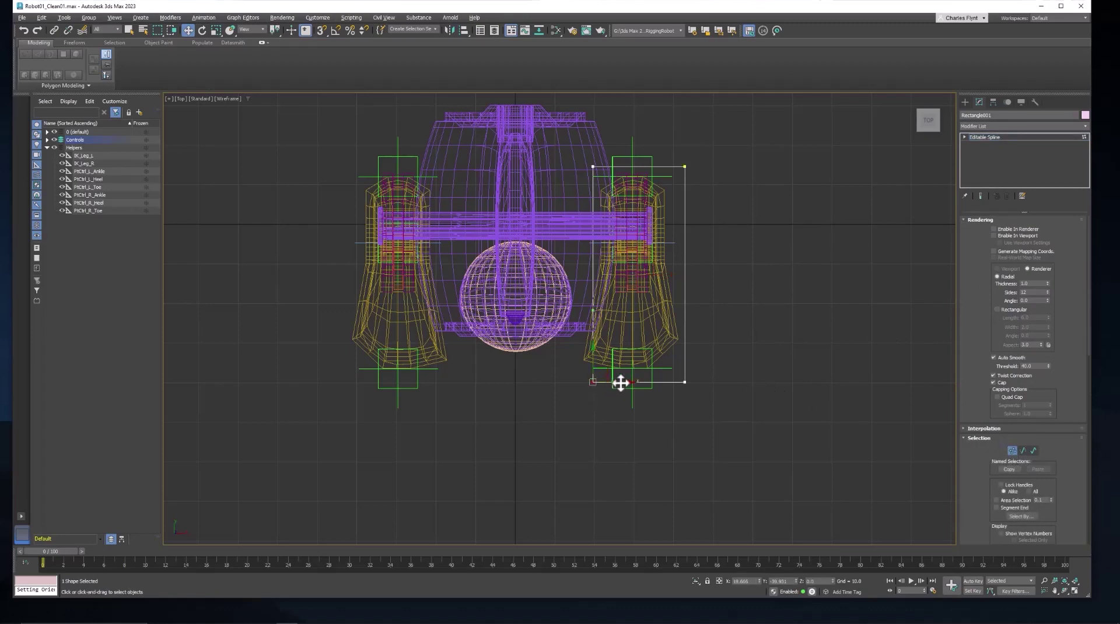
pyautogui.moveTo(620, 383); pyautogui.dragTo(595, 383)
pyautogui.click(594, 166)
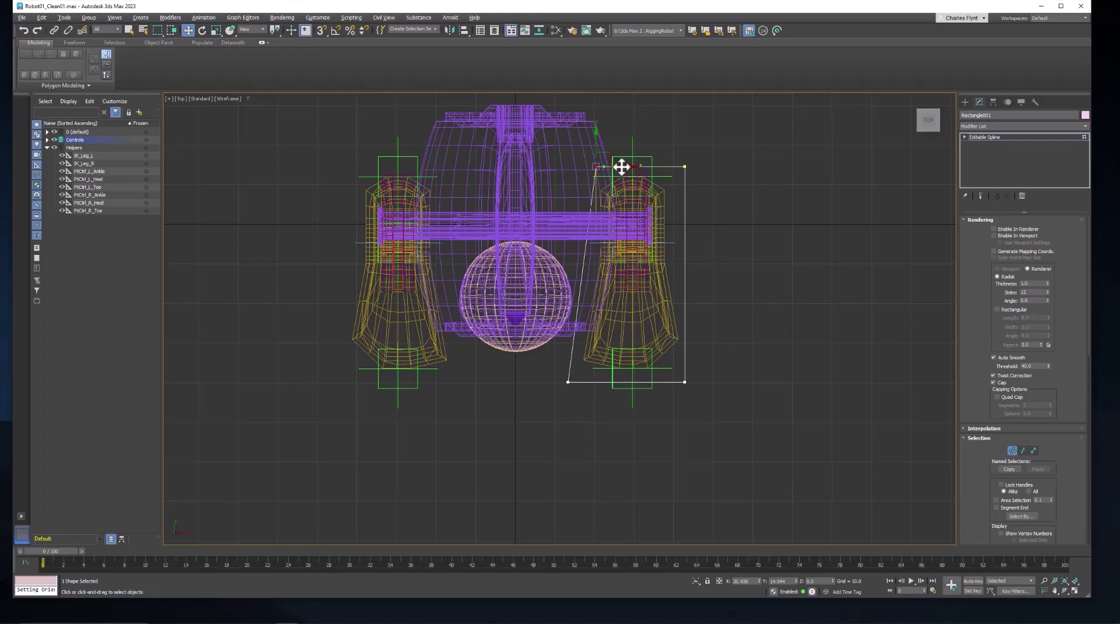
pyautogui.moveTo(622, 167); pyautogui.dragTo(620, 168)
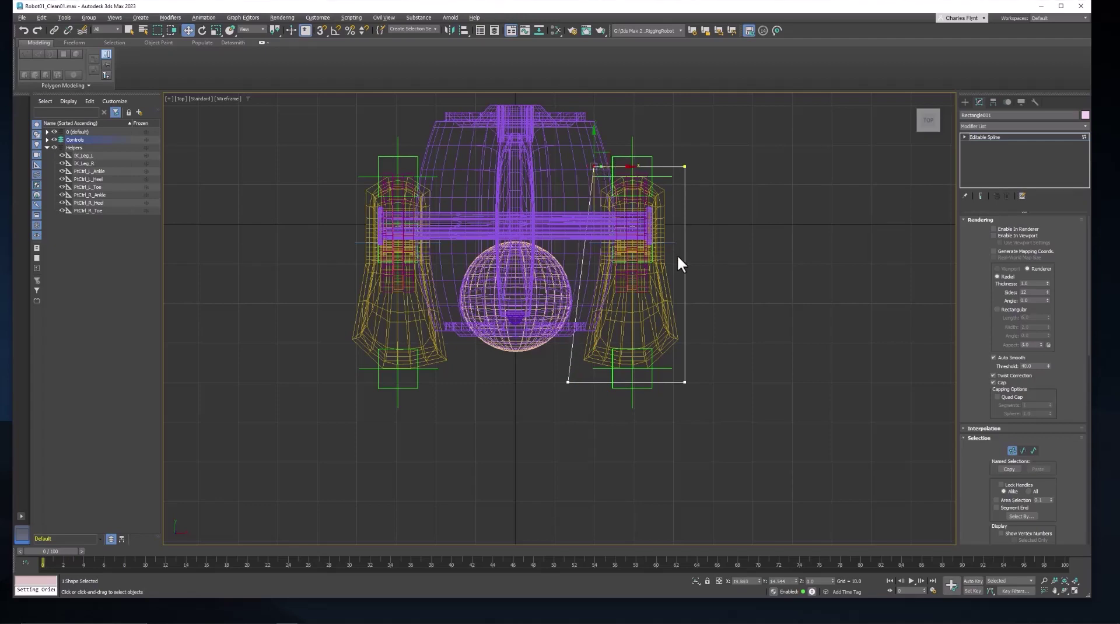
pyautogui.click(684, 382)
pyautogui.moveTo(687, 360); pyautogui.dragTo(686, 347)
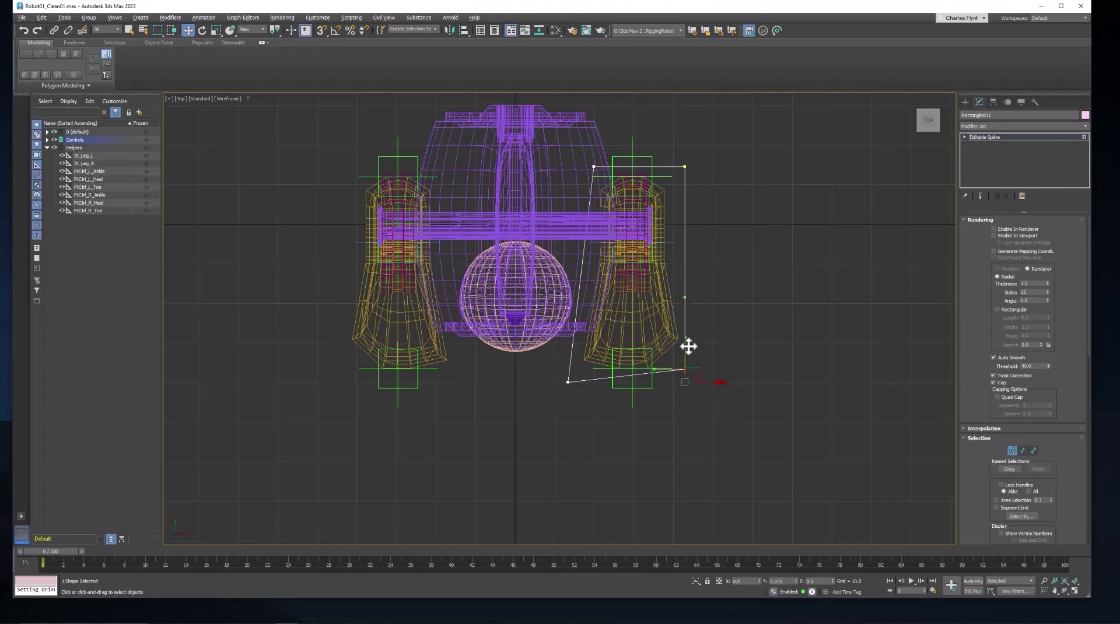
pyautogui.click(568, 381)
pyautogui.moveTo(570, 357); pyautogui.dragTo(570, 363)
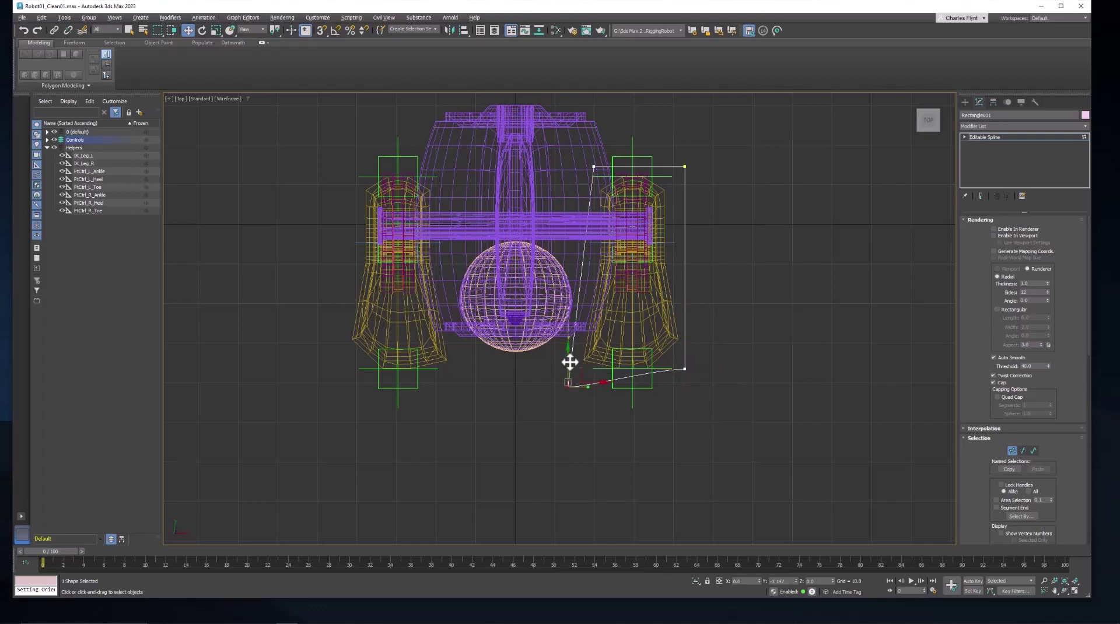
pyautogui.hotkey('ctrl', 'z')
# Step: Change all four vertices of the foot spline to the Corner type
pyautogui.moveTo(571, 157); pyautogui.dragTo(696, 349)
pyautogui.moveTo(709, 394); pyautogui.dragTo(708, 395)
pyautogui.moveTo(655, 239); pyautogui.dragTo(715, 396)
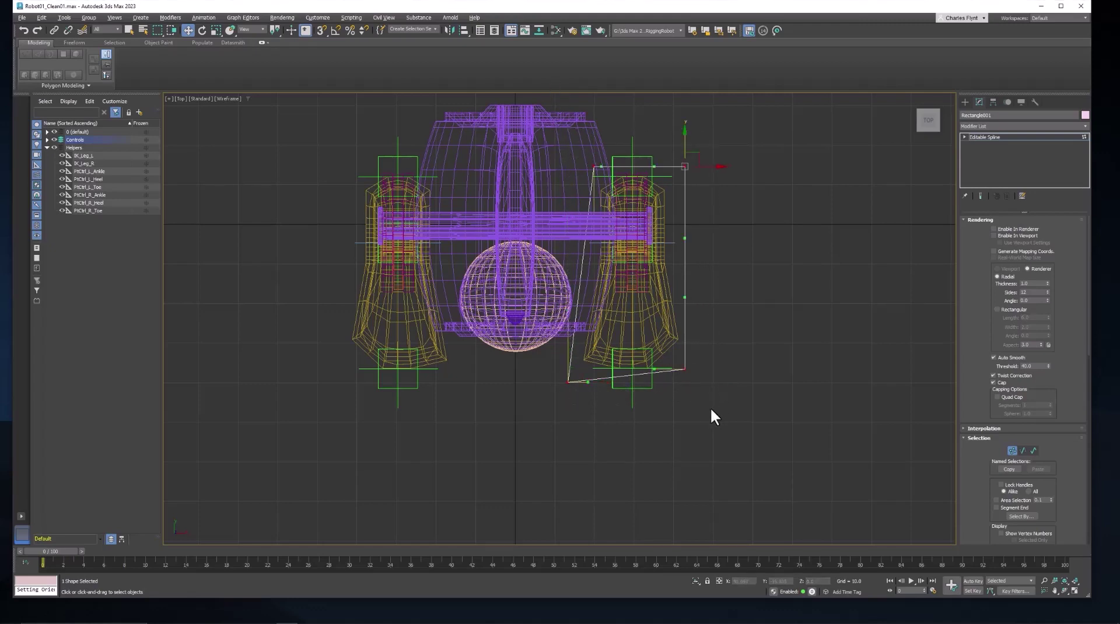
pyautogui.rightClick(708, 187)
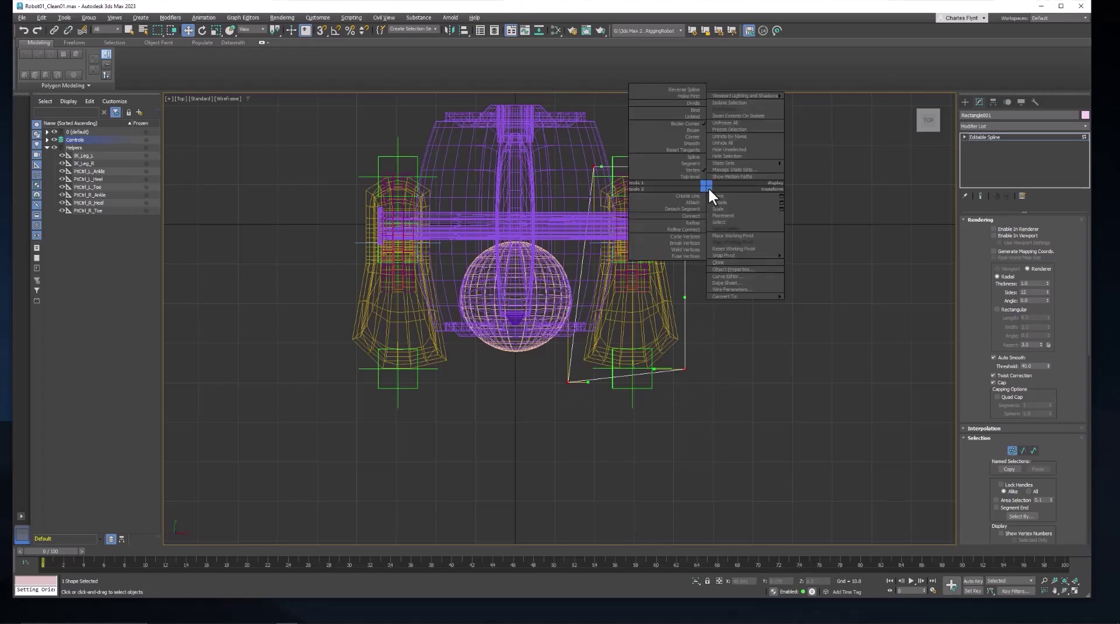
pyautogui.click(700, 136)
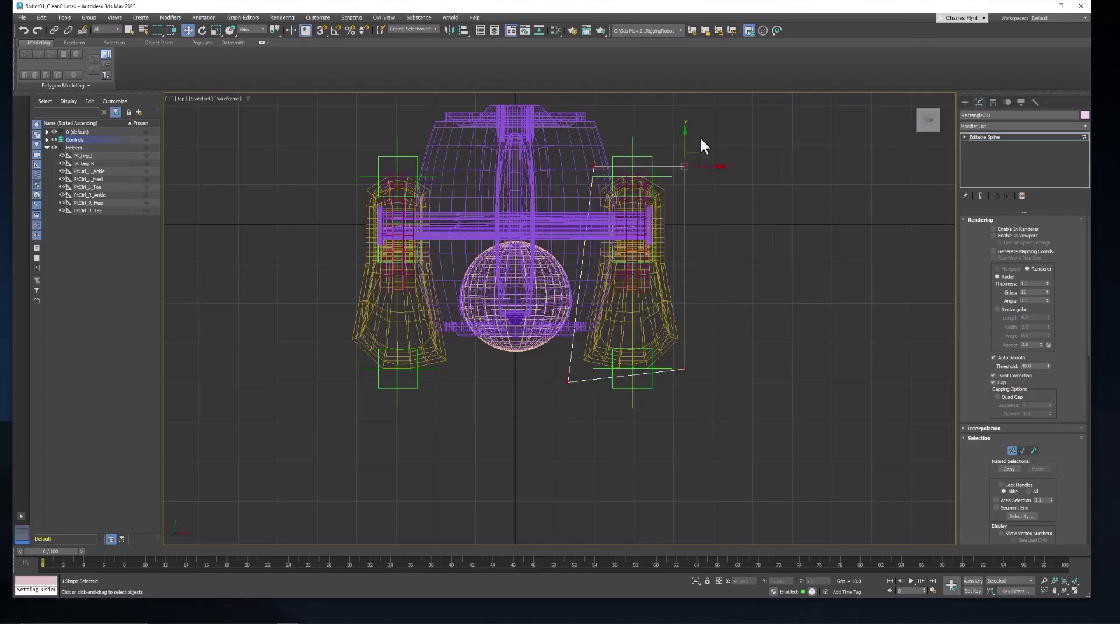
pyautogui.click(684, 369)
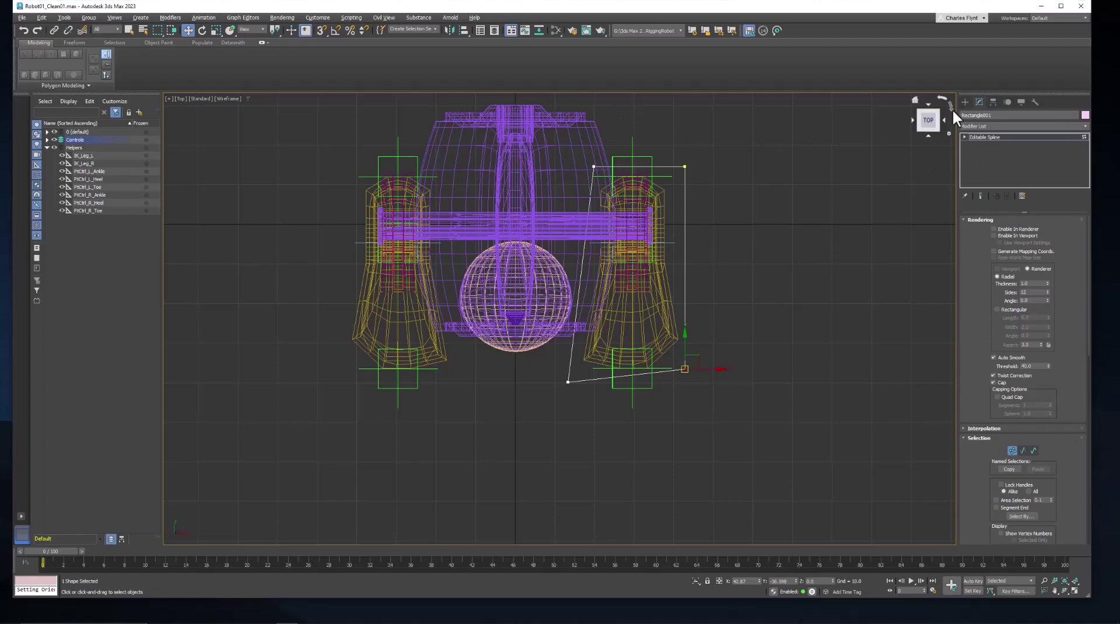
# Step: Rename the foot spline CC_L_Foot and leave vertex editing
pyautogui.click(999, 116)
pyautogui.write('CC_L_Foot')
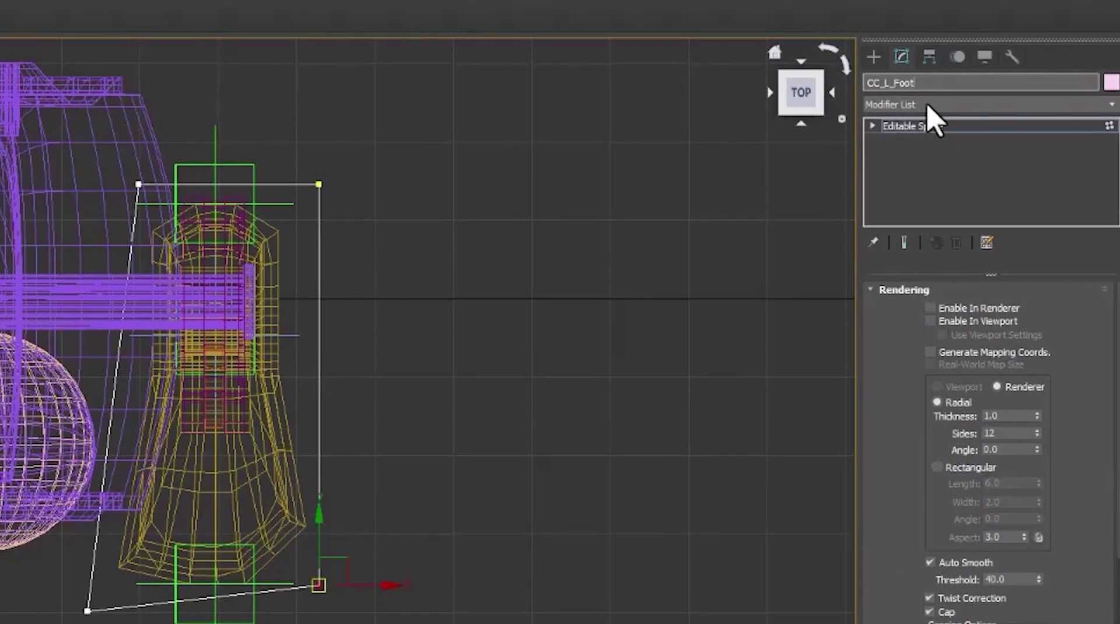
pyautogui.press('Return')
pyautogui.click(943, 82)
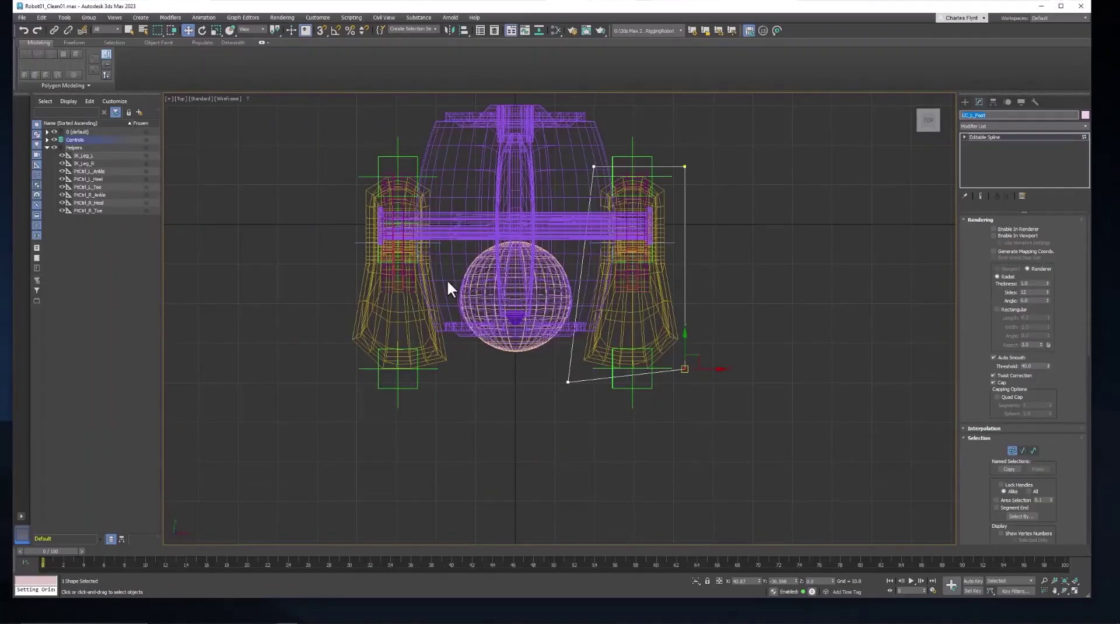
pyautogui.click(1012, 450)
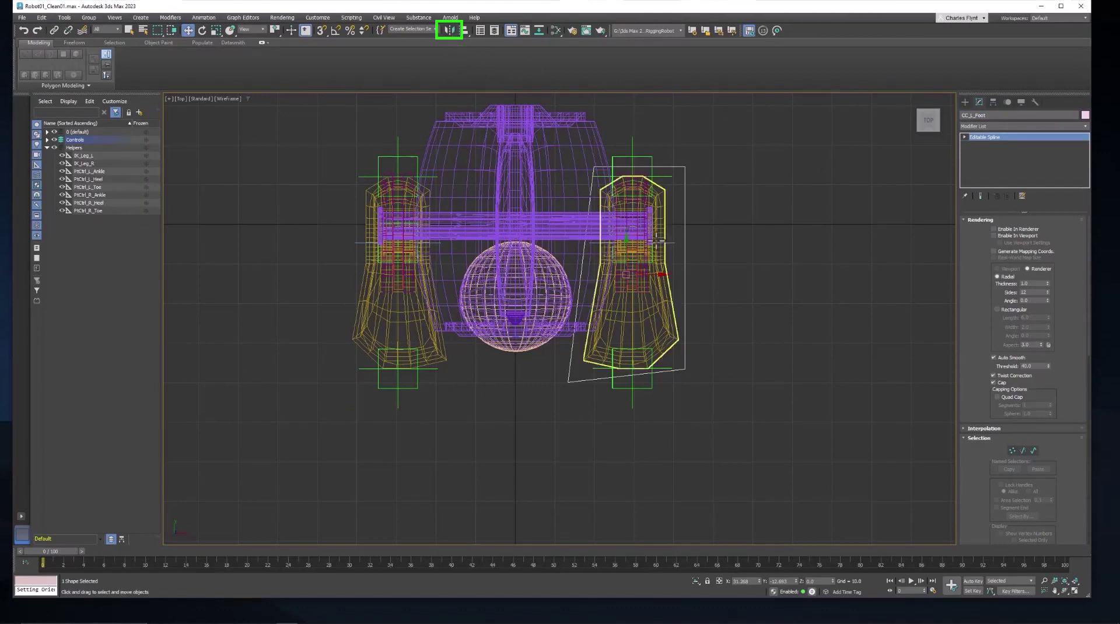
# Step: Mirror CC_L_Foot as a copy on the X axis, offset about -56 so that it surrounds the right foot
pyautogui.click(448, 31)
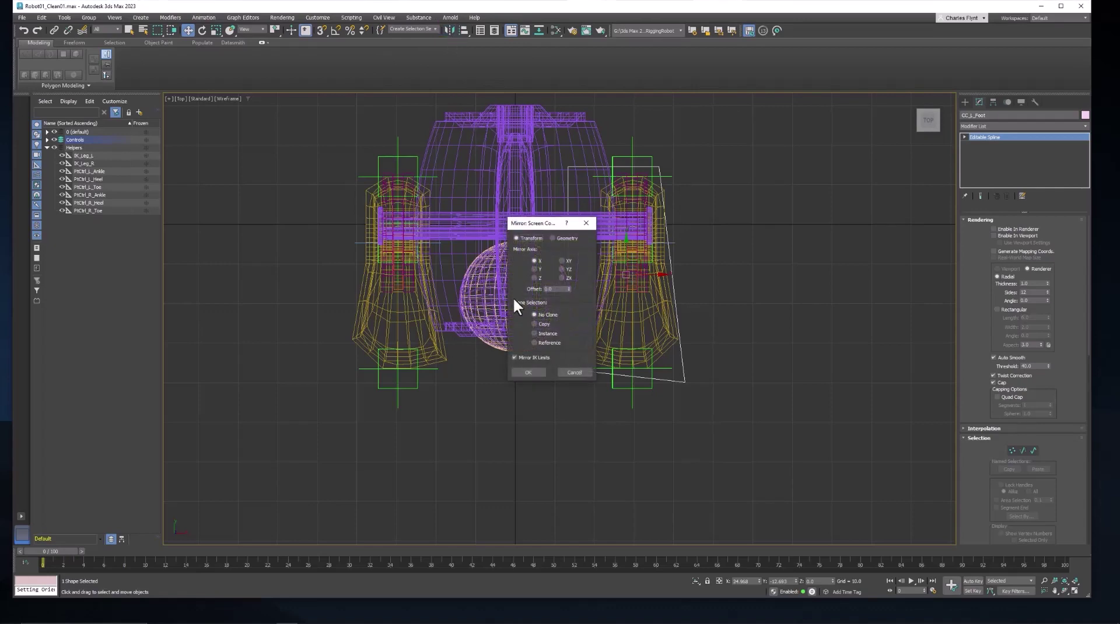
pyautogui.click(535, 323)
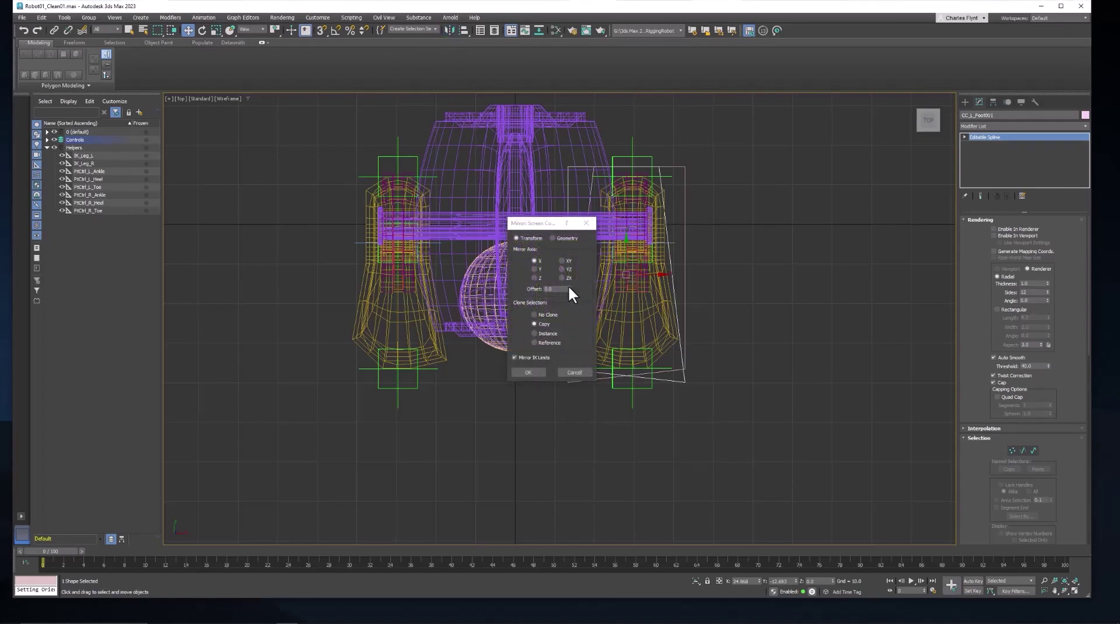
pyautogui.moveTo(569, 289); pyautogui.dragTo(1001, 255)
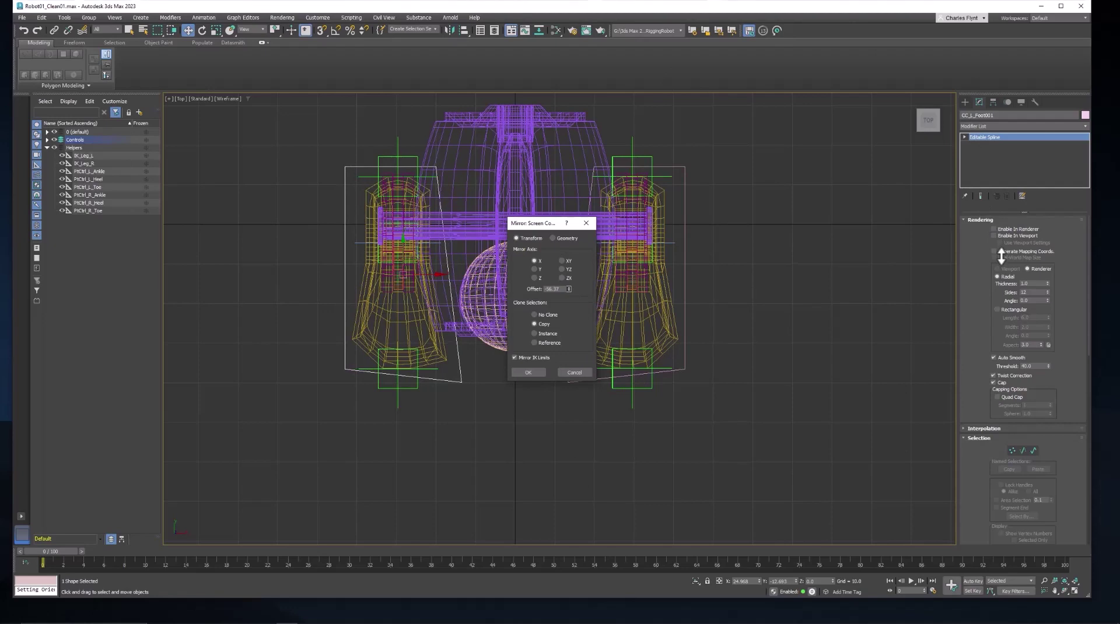
pyautogui.click(528, 373)
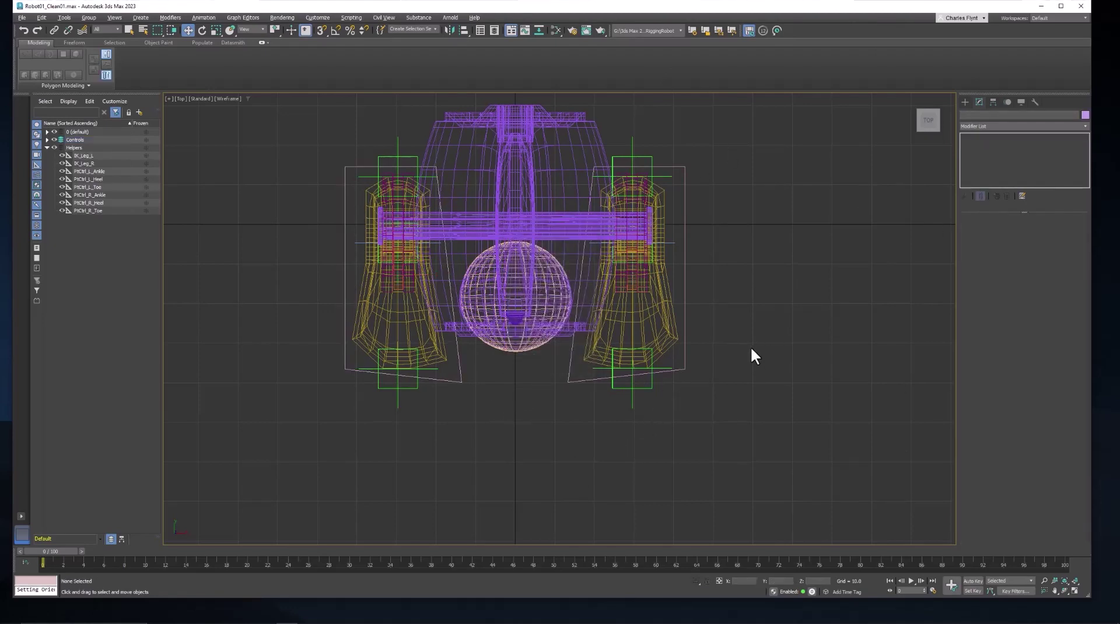
# Step: Examine both foot control splines in the perspective view and select CC_L_Foot around the left foot
pyautogui.press('p')
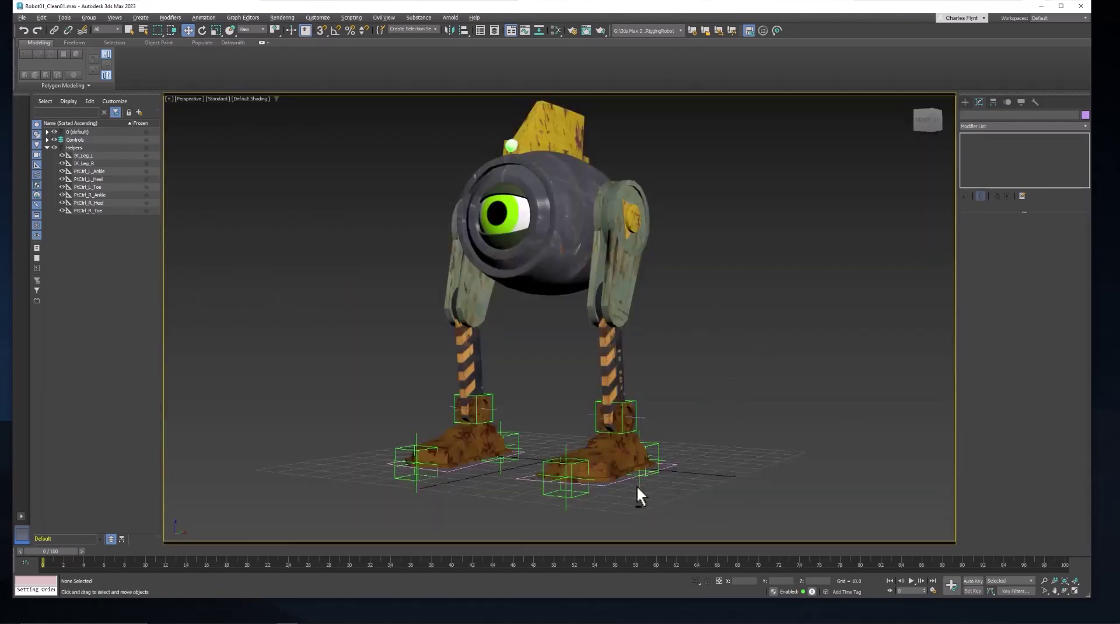
pyautogui.moveTo(637, 492)
pyautogui.keyDown('alt'); pyautogui.mouseDown(button='middle')
pyautogui.moveTo(639, 471)
pyautogui.moveTo(632, 499)
pyautogui.mouseUp(button='middle'); pyautogui.keyUp('alt')
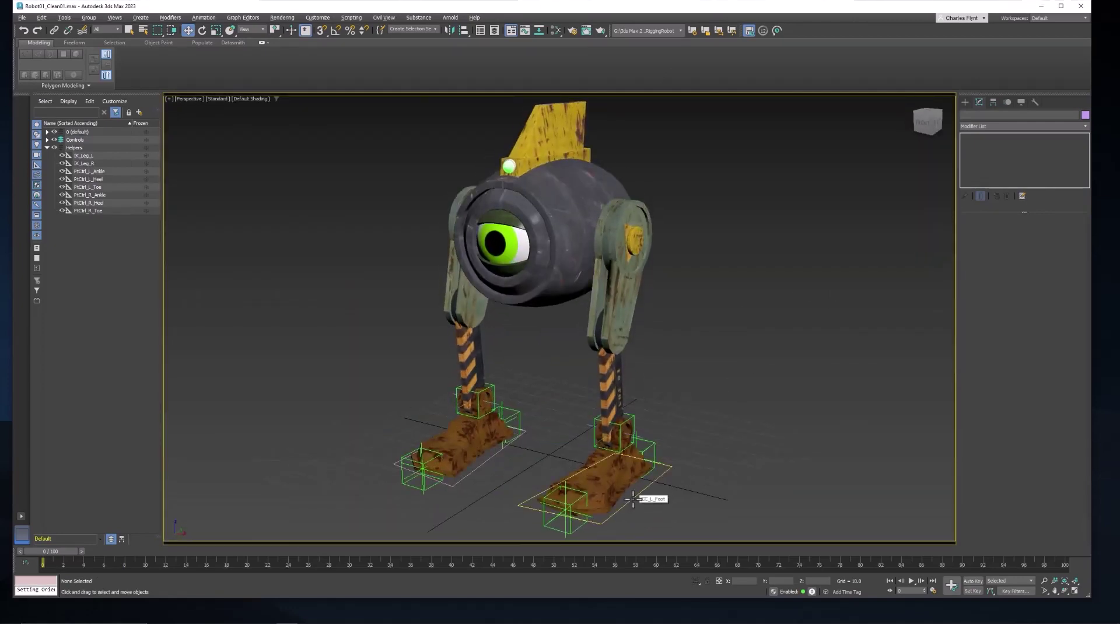
pyautogui.scroll(5, 633, 496)
pyautogui.scroll(-3, 650, 437)
pyautogui.keyDown('alt'); pyautogui.moveTo(650, 437); pyautogui.dragTo(683, 390, button='middle'); pyautogui.keyUp('alt')
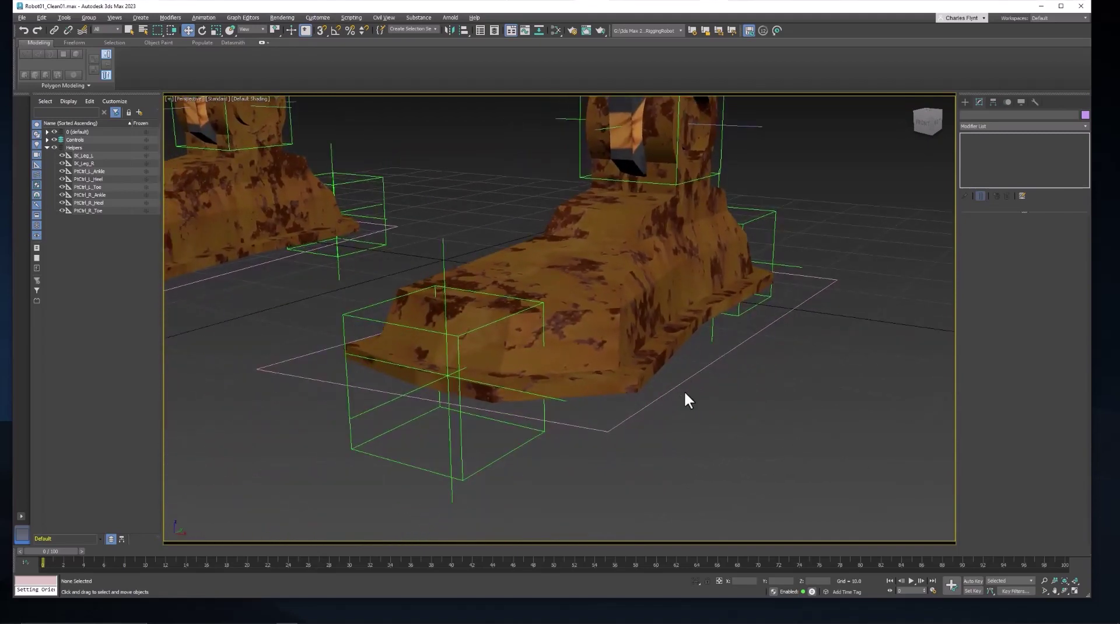
pyautogui.click(676, 385)
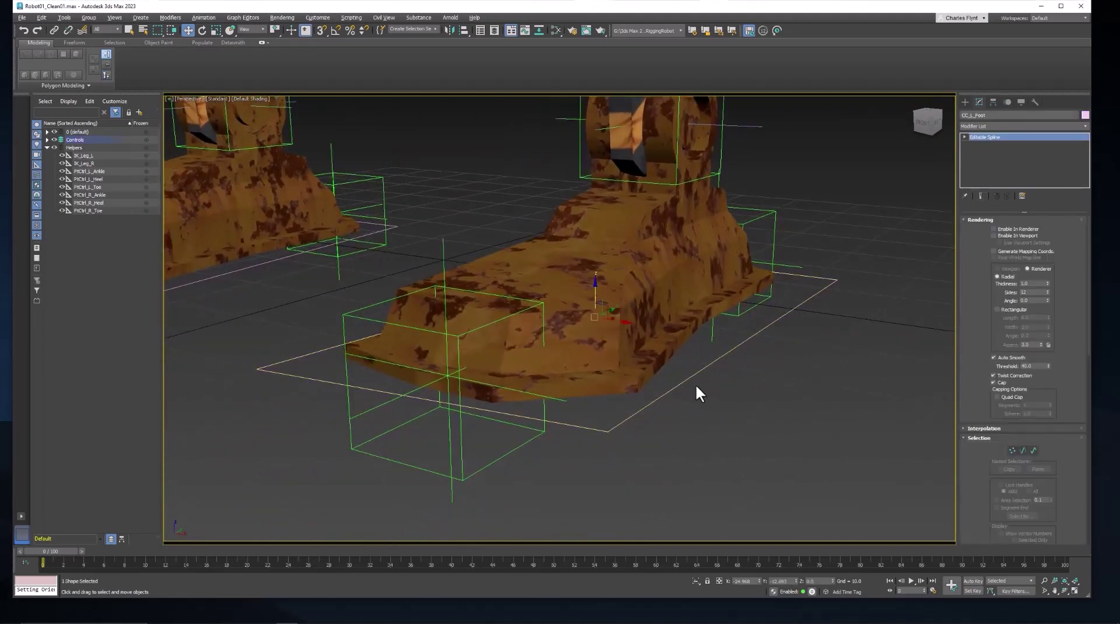
pyautogui.scroll(-3, 697, 389)
pyautogui.moveTo(697, 386); pyautogui.dragTo(693, 384, button='middle')
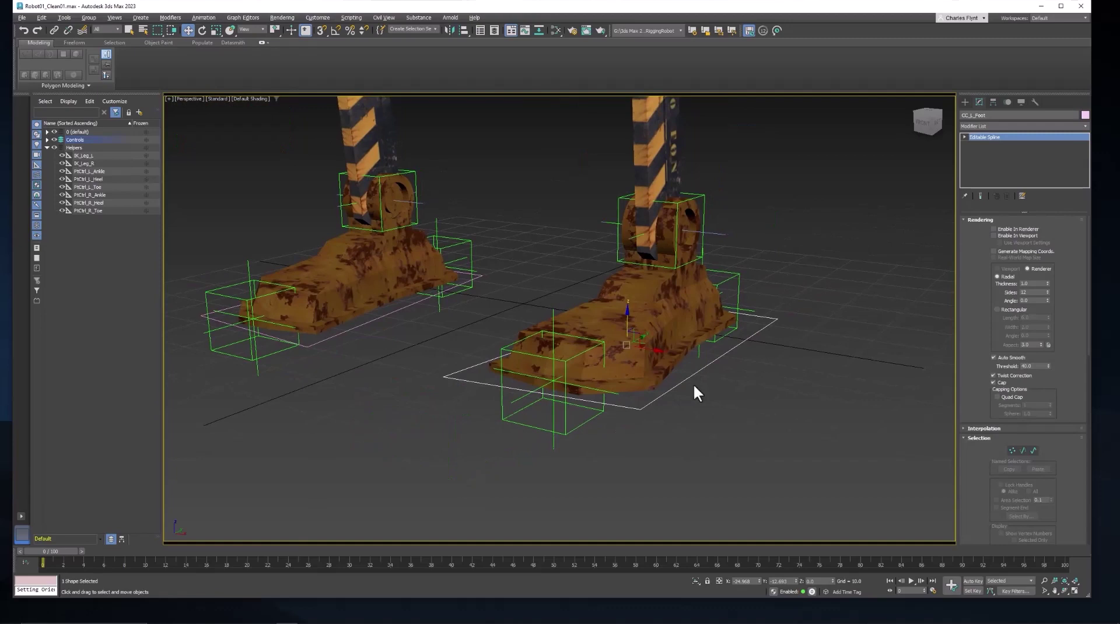
# Step: Display the CC_L_Foot spline as geometry in the viewport with 3 sides and a thickness of 2.0
pyautogui.click(993, 236)
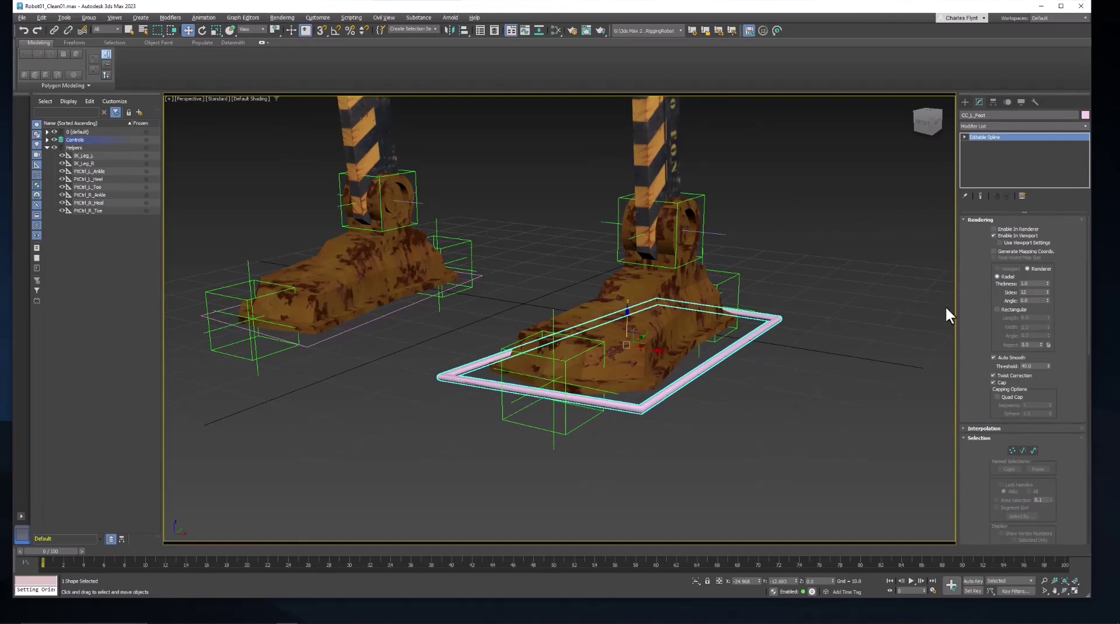
pyautogui.doubleClick(1031, 293)
pyautogui.write('3')
pyautogui.press('Return')
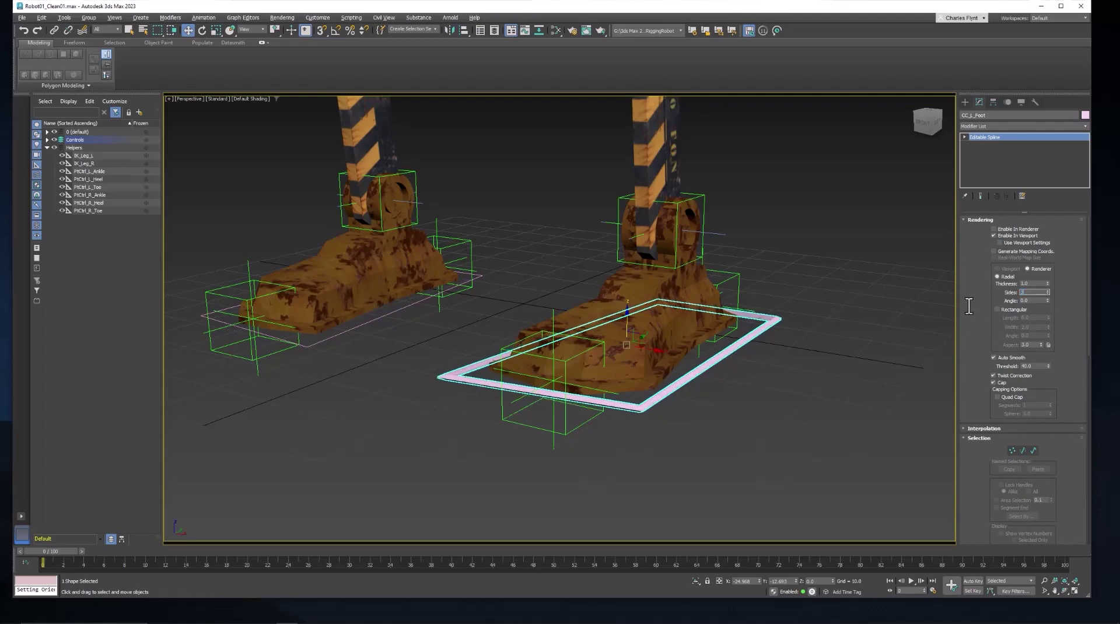
pyautogui.doubleClick(1036, 284)
pyautogui.write('2')
pyautogui.press('Return')
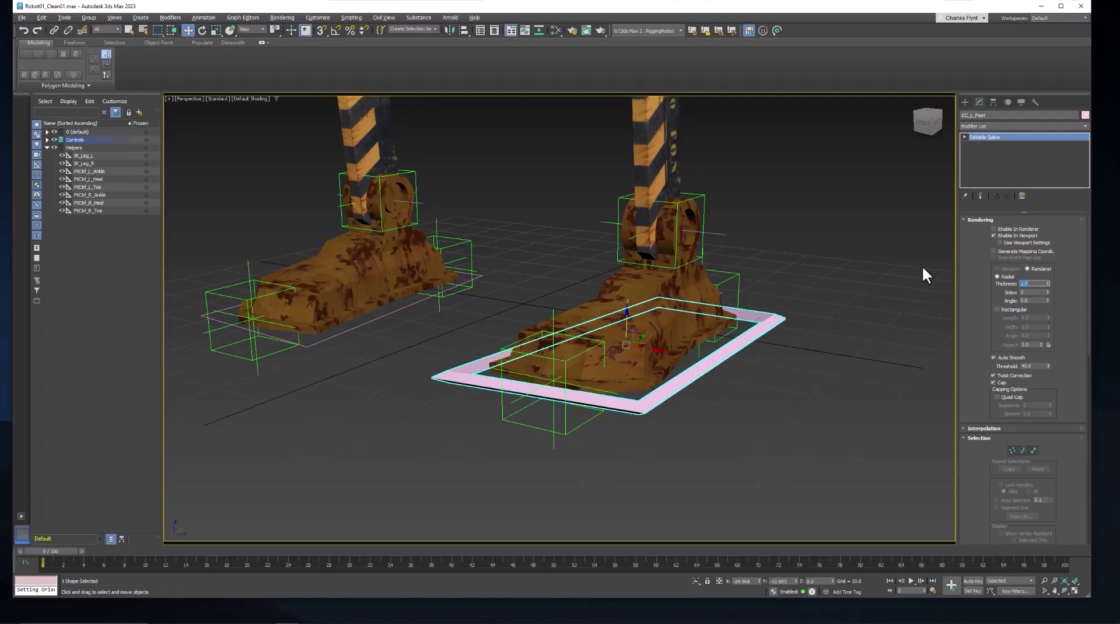
pyautogui.click(754, 336)
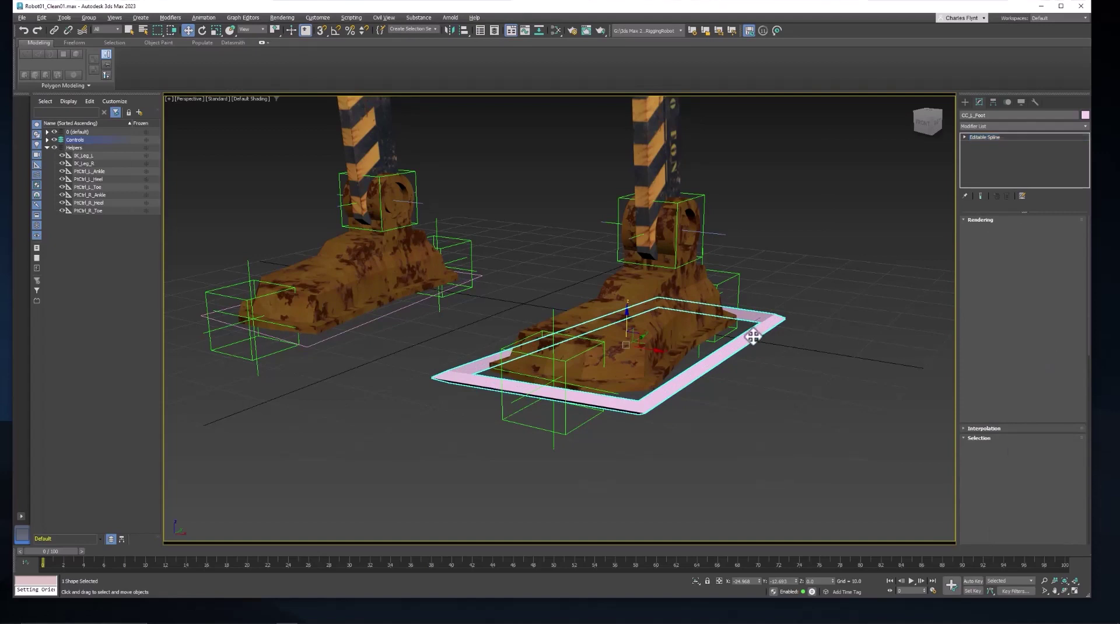
pyautogui.moveTo(765, 338); pyautogui.dragTo(784, 359, button='middle')
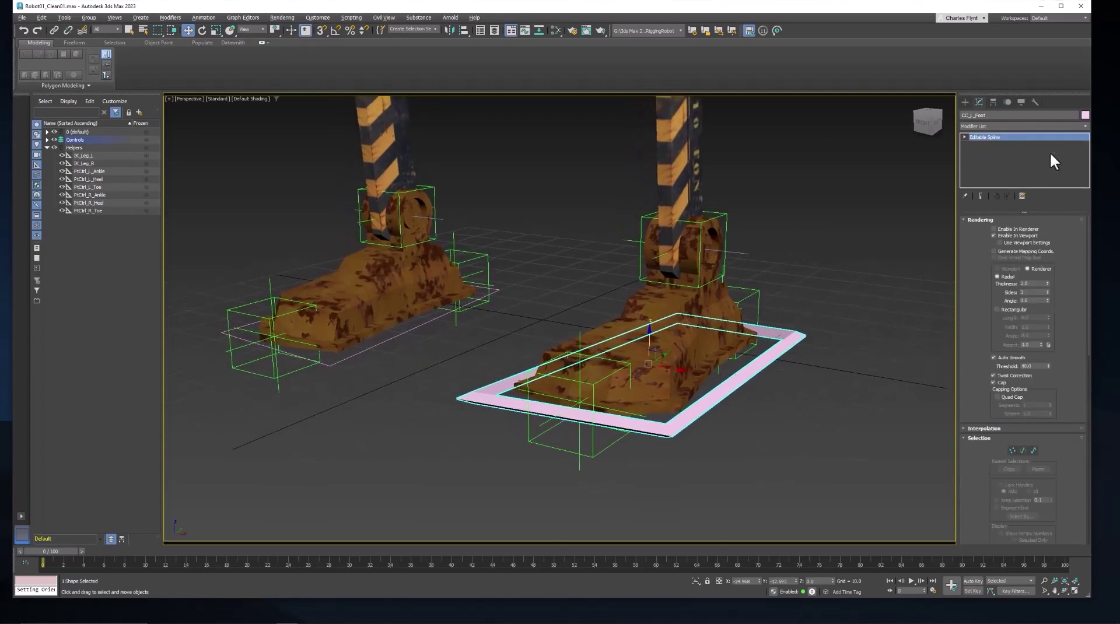
# Step: Change the object color of CC_L_Foot to green
pyautogui.click(1085, 114)
pyautogui.moveTo(823, 174); pyautogui.dragTo(832, 131)
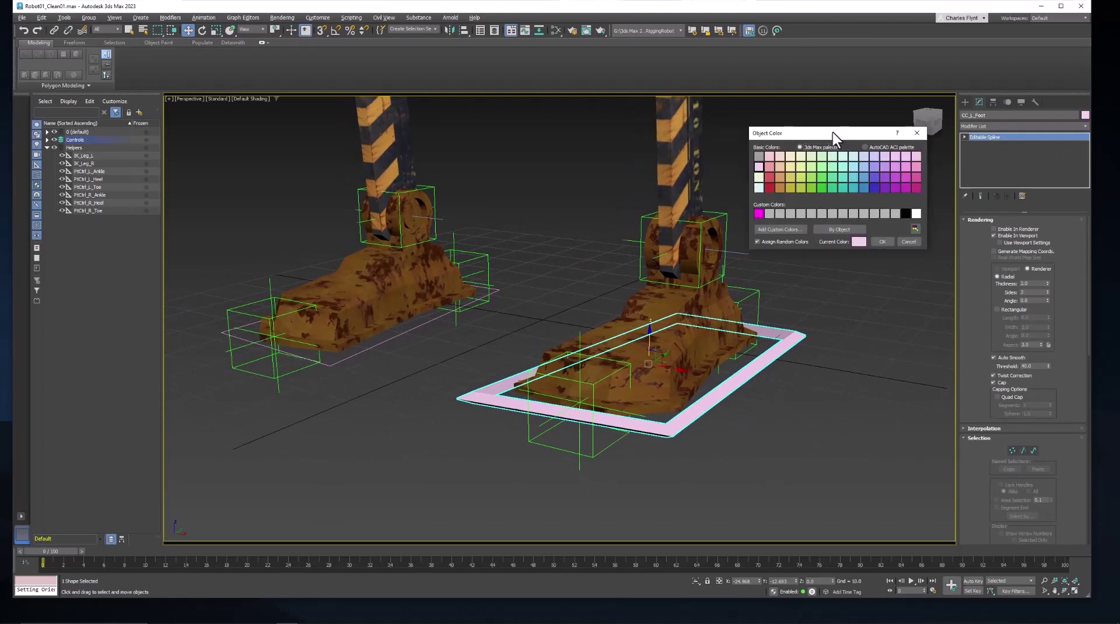
pyautogui.click(822, 187)
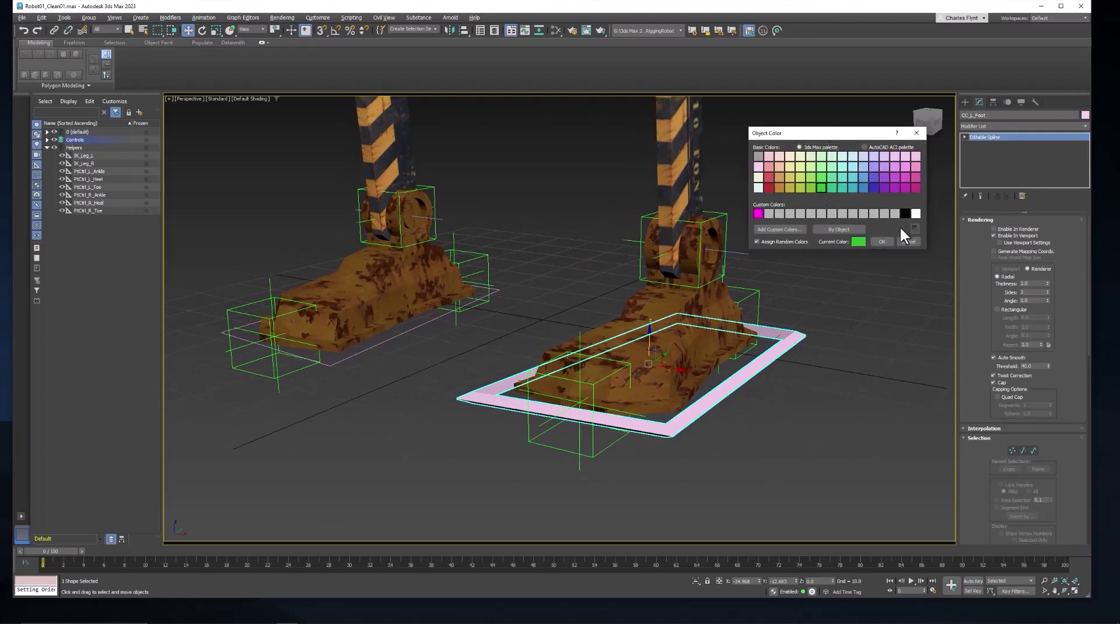
pyautogui.click(882, 242)
pyautogui.moveTo(887, 242); pyautogui.dragTo(761, 430, button='middle')
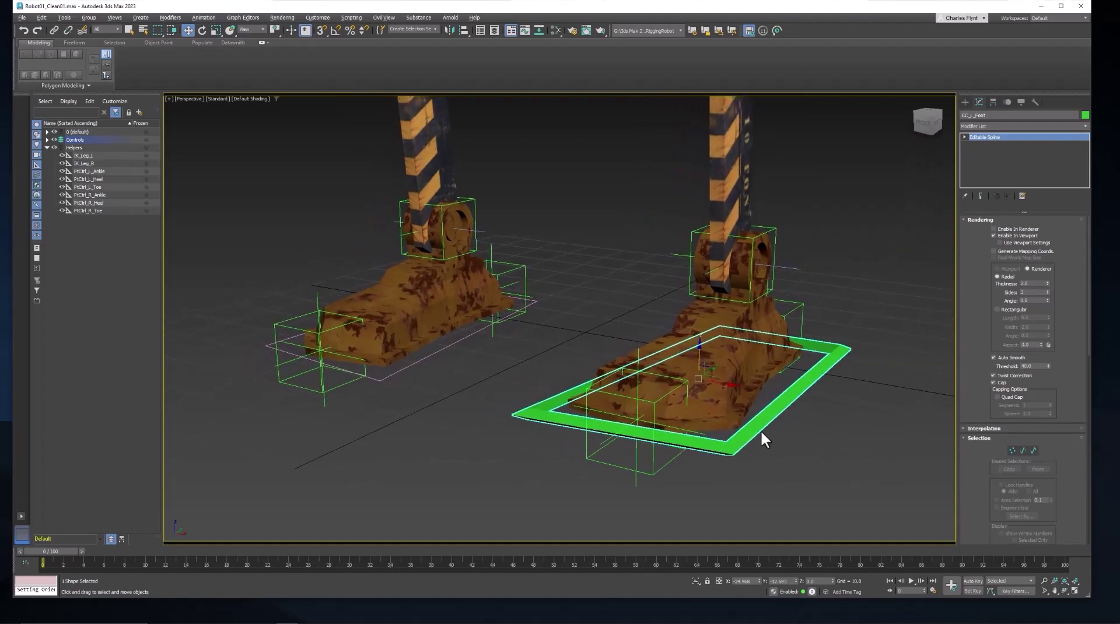
# Step: Display the mirrored right foot spline as viewport geometry with a thickness of 2.0 and 3 sides
pyautogui.click(444, 350)
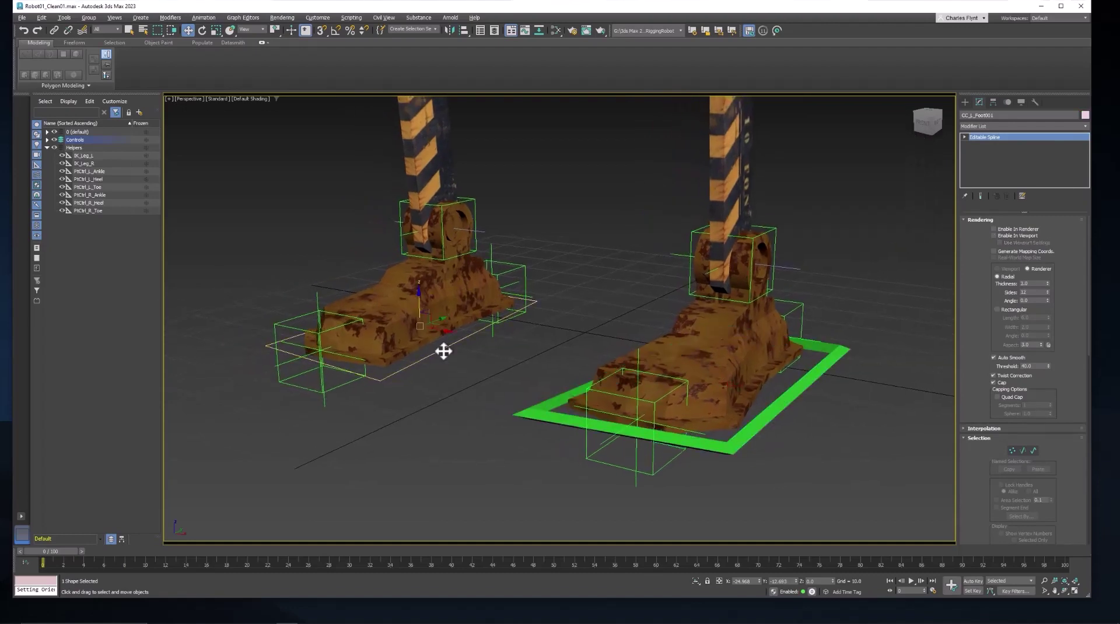
pyautogui.click(994, 235)
pyautogui.click(1033, 283)
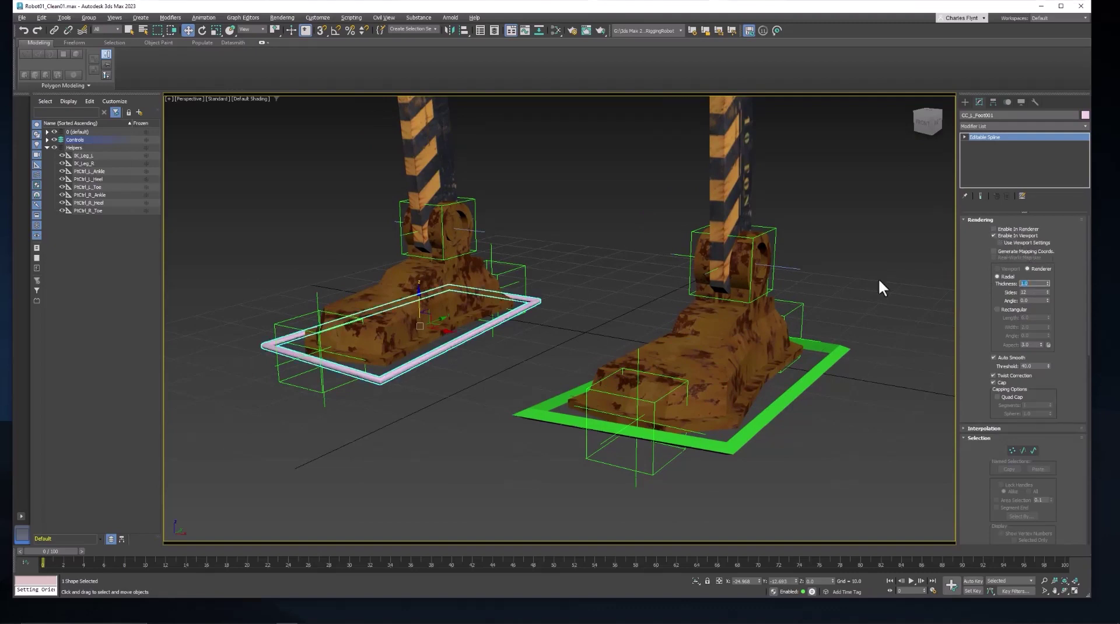
pyautogui.write('2')
pyautogui.press('Return')
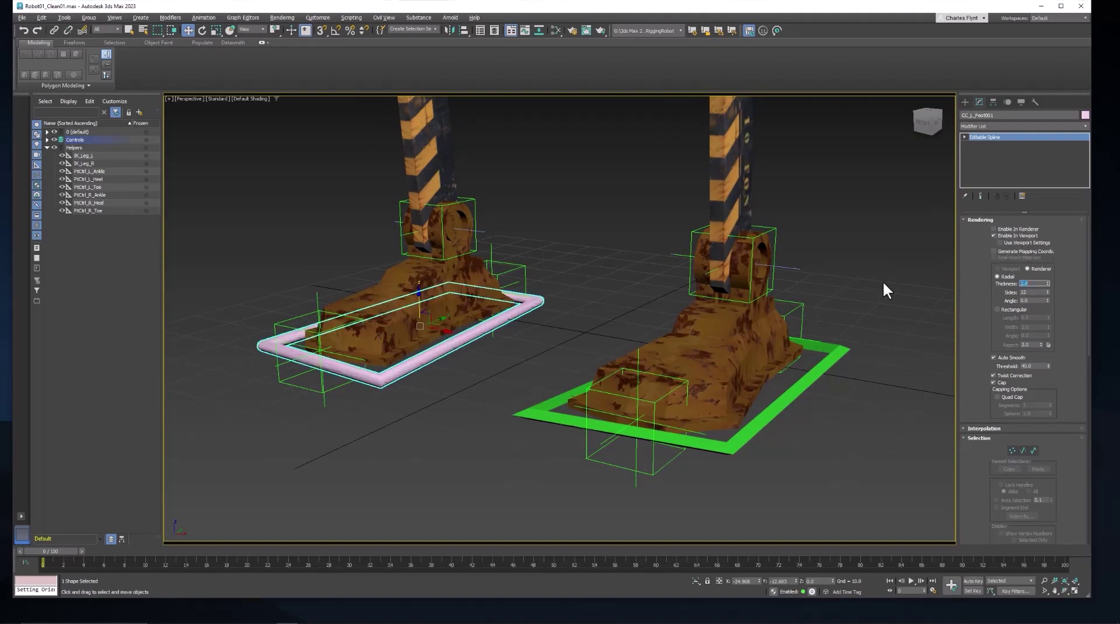
pyautogui.click(1032, 292)
pyautogui.write('3')
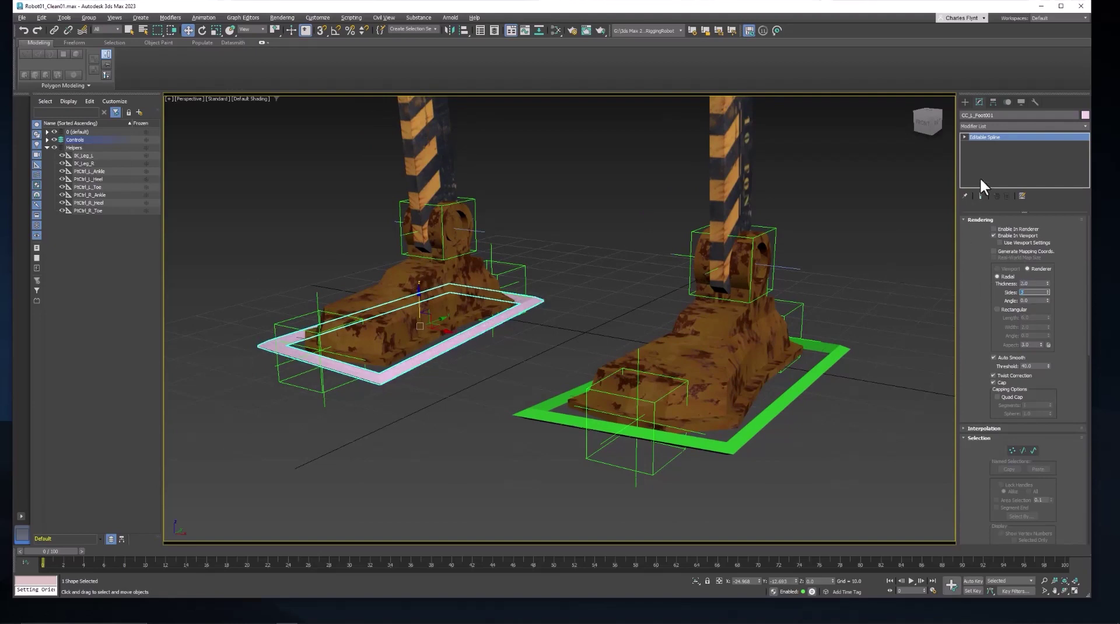
# Step: Change the object color of the right foot spline to dark blue
pyautogui.click(1085, 115)
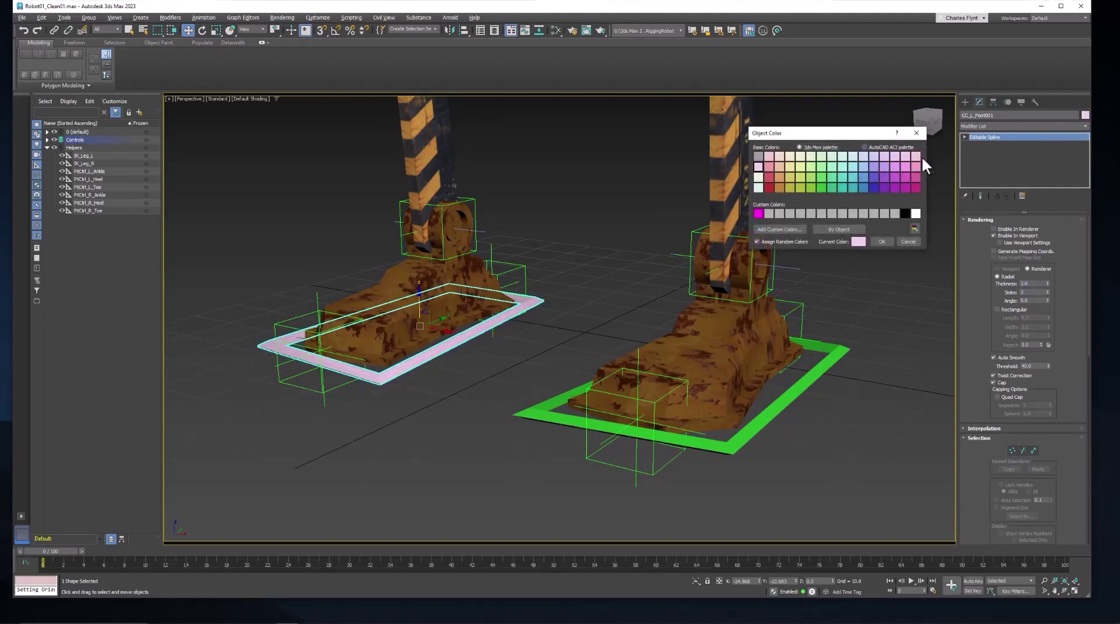
pyautogui.click(873, 184)
pyautogui.click(883, 240)
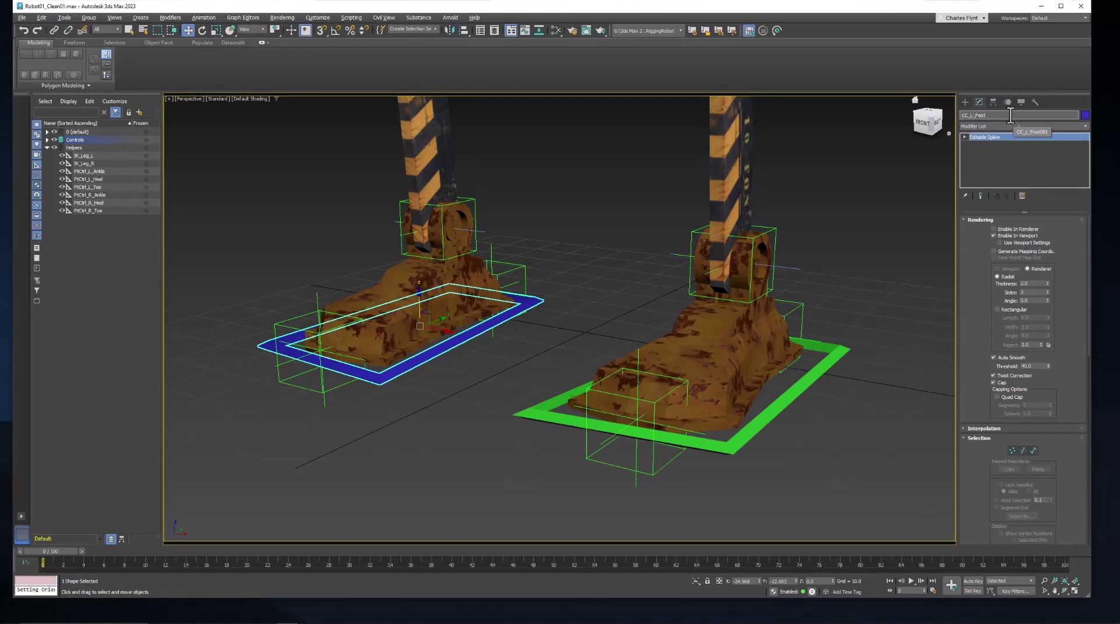
# Step: Rename the right foot spline CC_R_Foot and expand the Controls layer to list both foot controls
pyautogui.press('BackSpace')
pyautogui.press('Return')
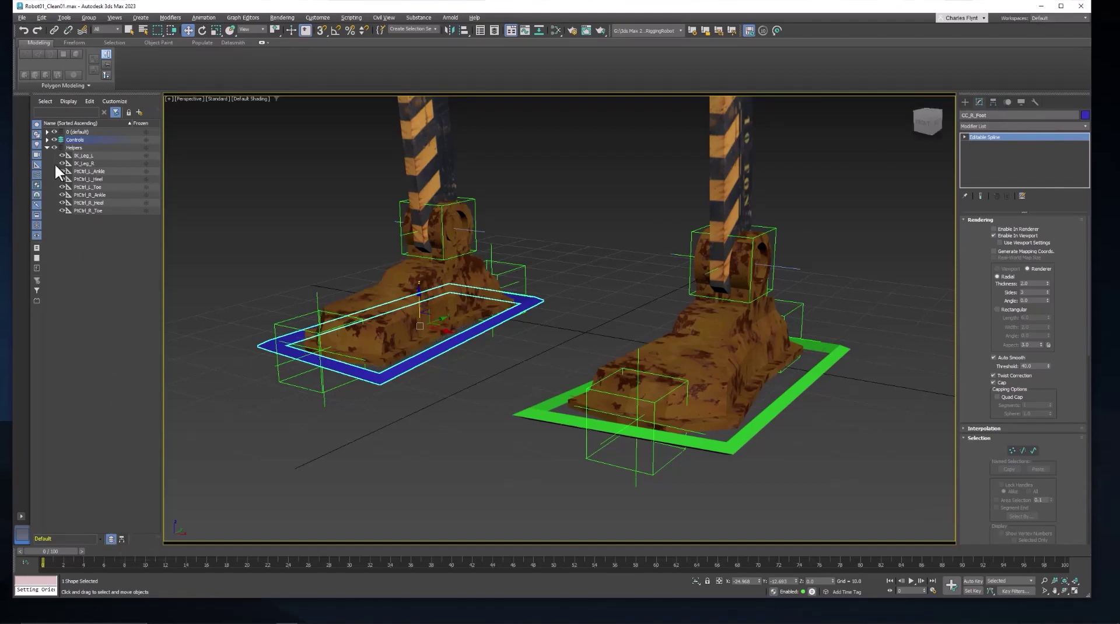
pyautogui.click(46, 139)
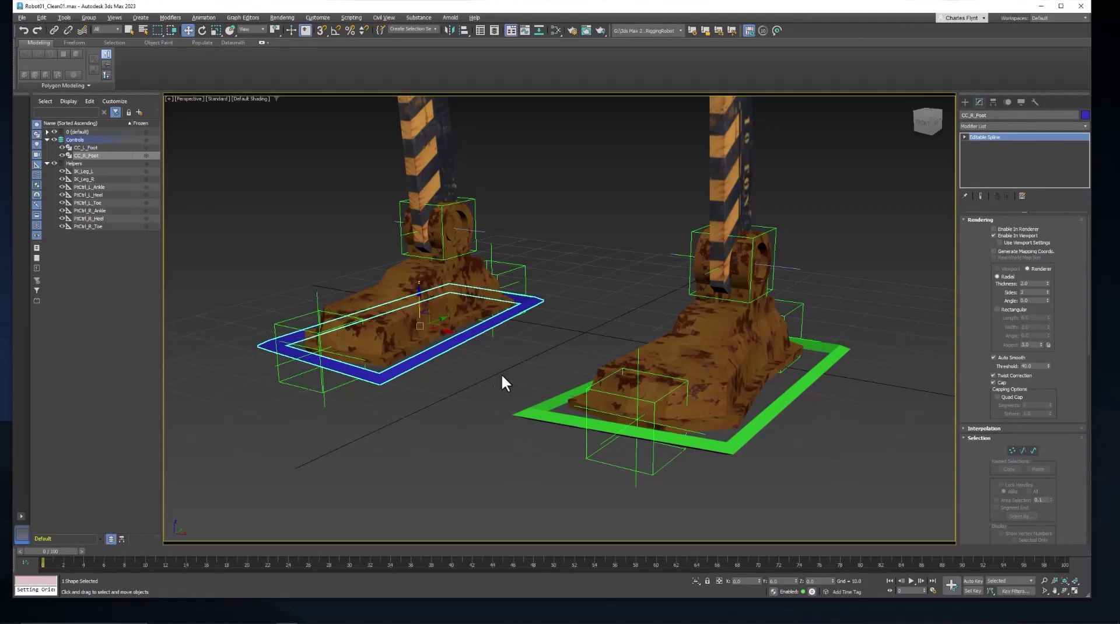
# Step: Apply Freeze Transform to CC_L_Foot and CC_R_Foot together, then clear the selection
pyautogui.keyDown('ctrl'); pyautogui.click(563, 400); pyautogui.keyUp('ctrl')
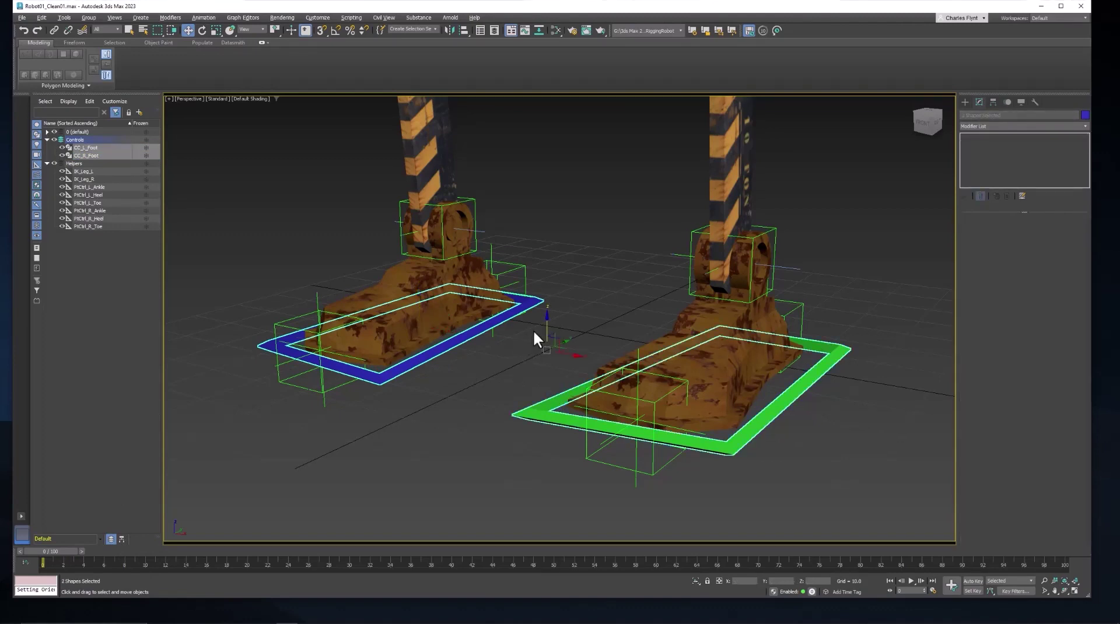
pyautogui.rightClick(533, 330)
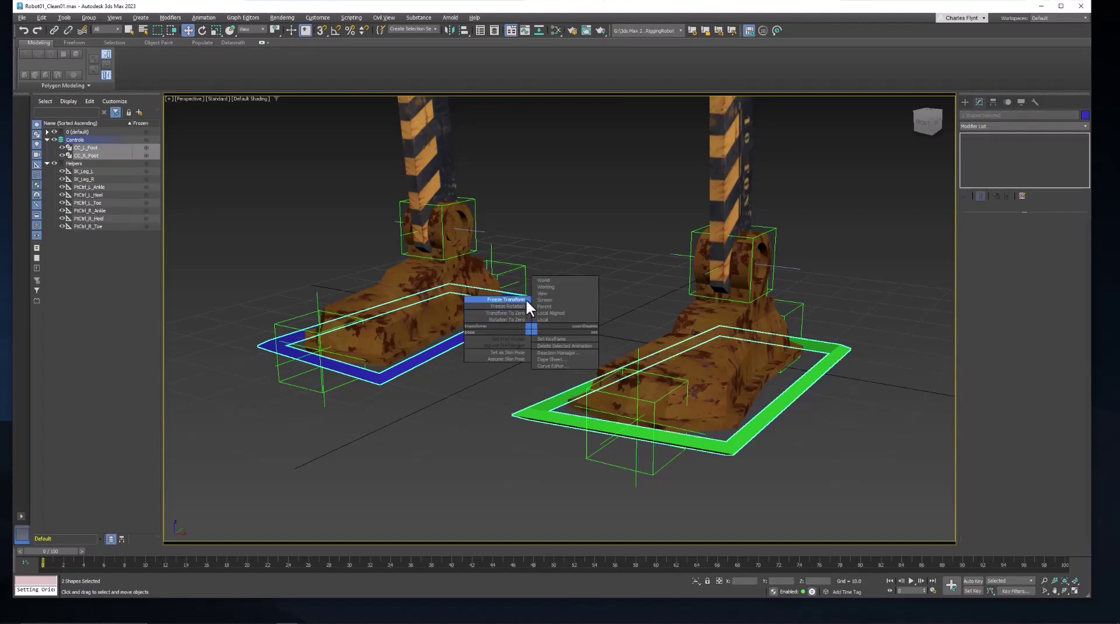
pyautogui.click(525, 299)
pyautogui.click(601, 327)
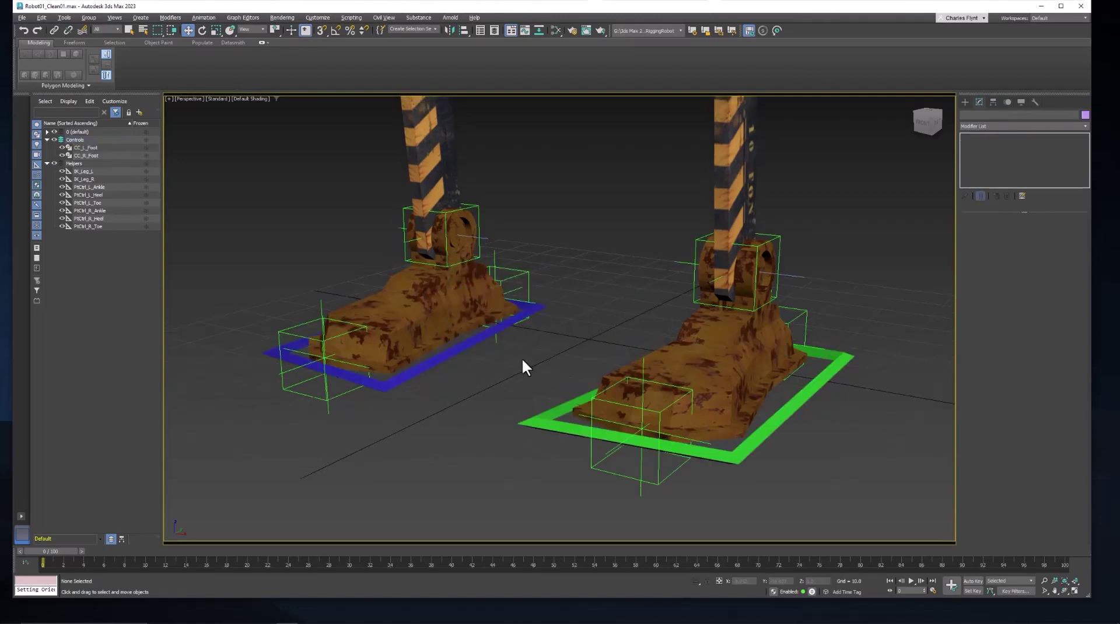
# Step: Align only the pivot of CC_R_Foot to the right foot mesh with Quick Align, then leave pivot editing
pyautogui.click(518, 321)
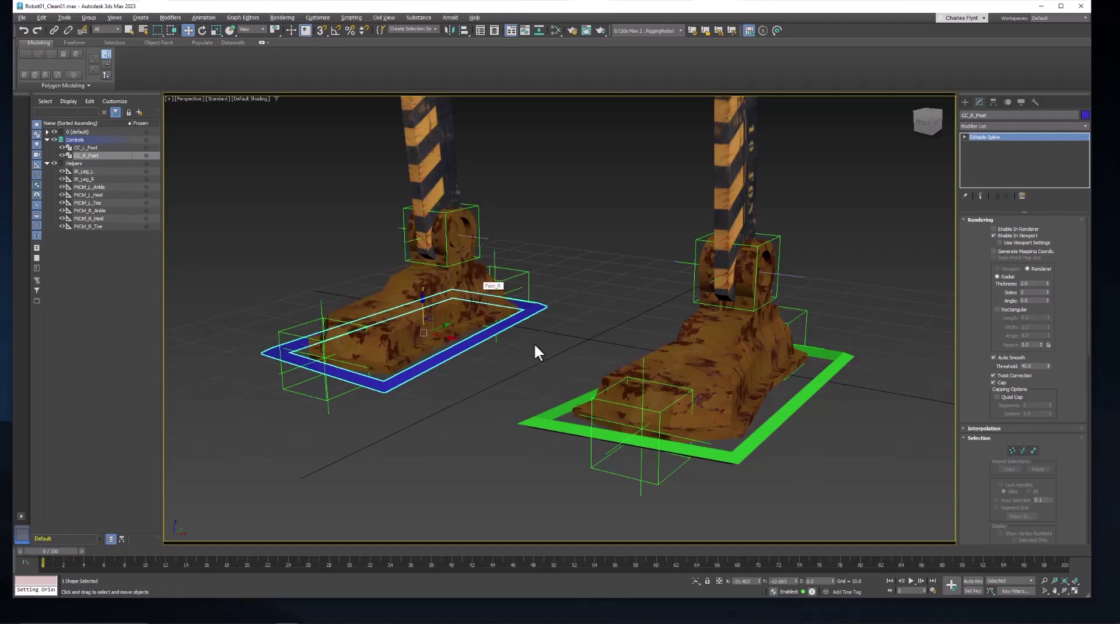
pyautogui.click(508, 327)
pyautogui.click(993, 103)
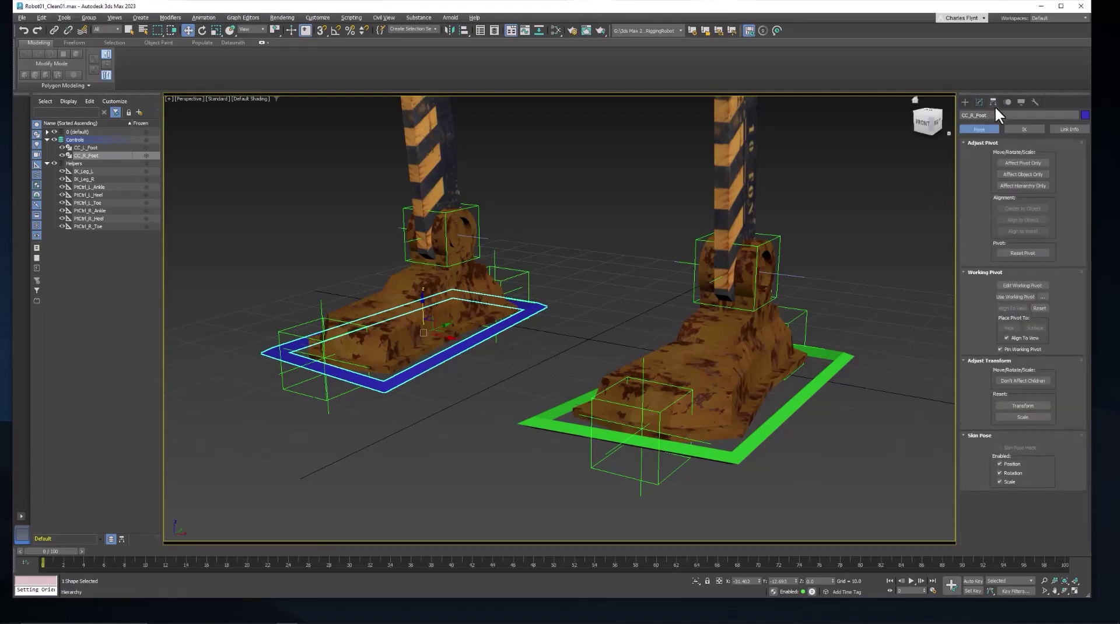
pyautogui.click(1019, 164)
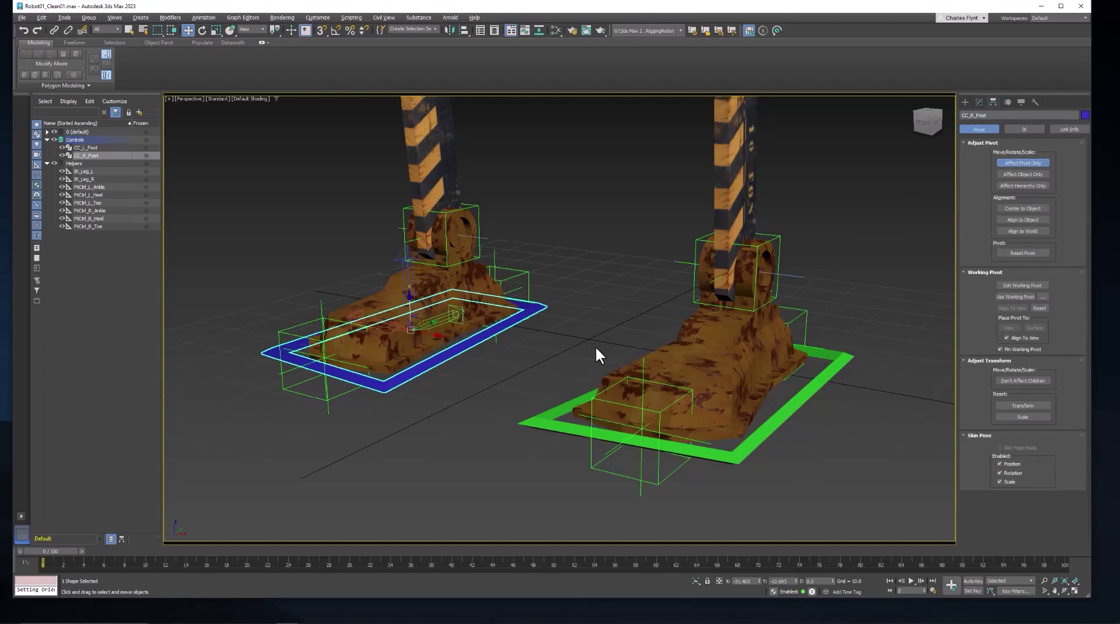
pyautogui.hotkey('shift', 'a')
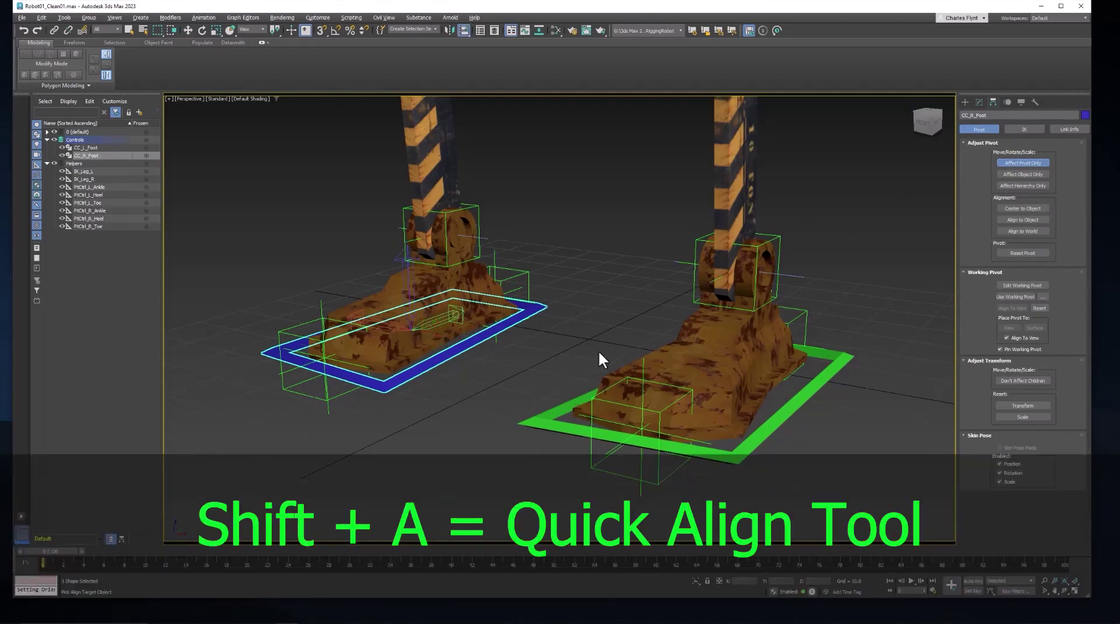
pyautogui.click(481, 302)
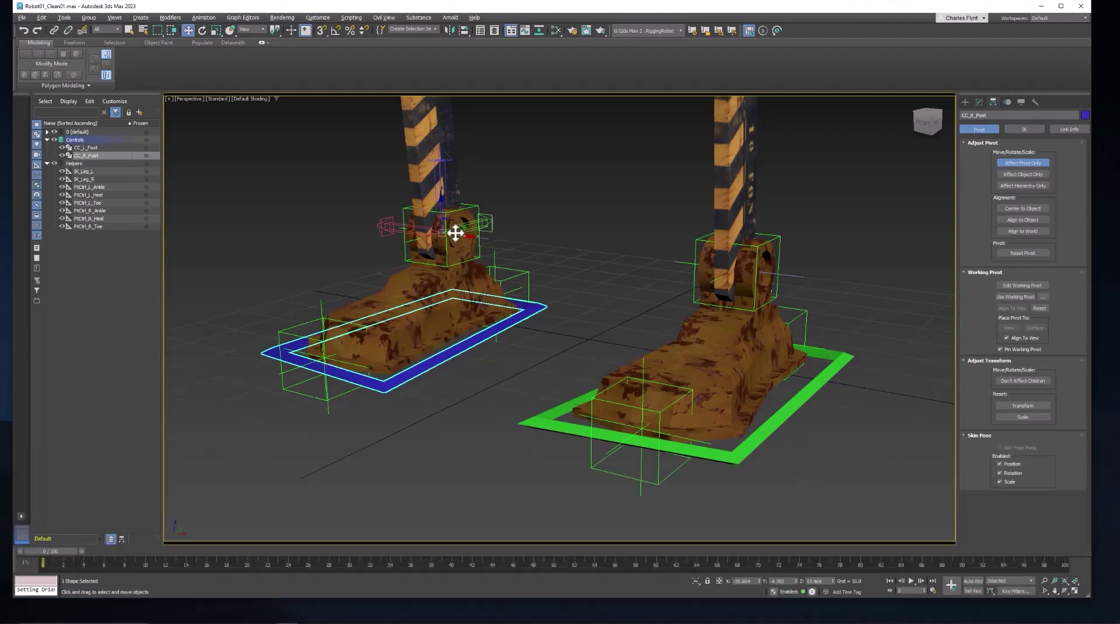
pyautogui.click(1030, 162)
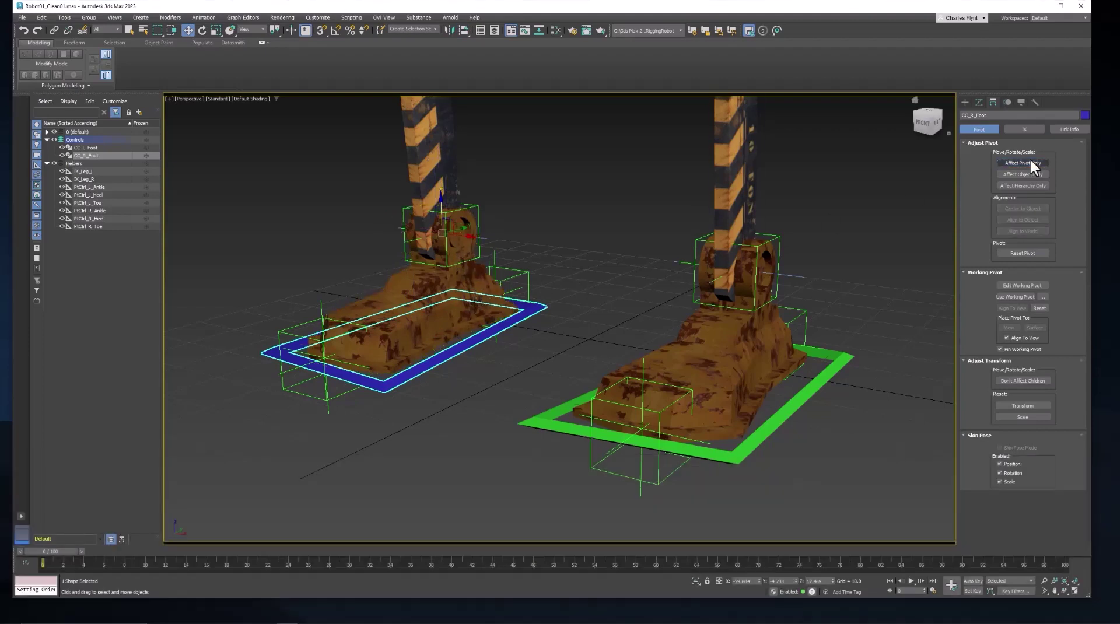
# Step: Align only the pivot of CC_L_Foot to the left foot mesh, then leave pivot editing
pyautogui.click(837, 363)
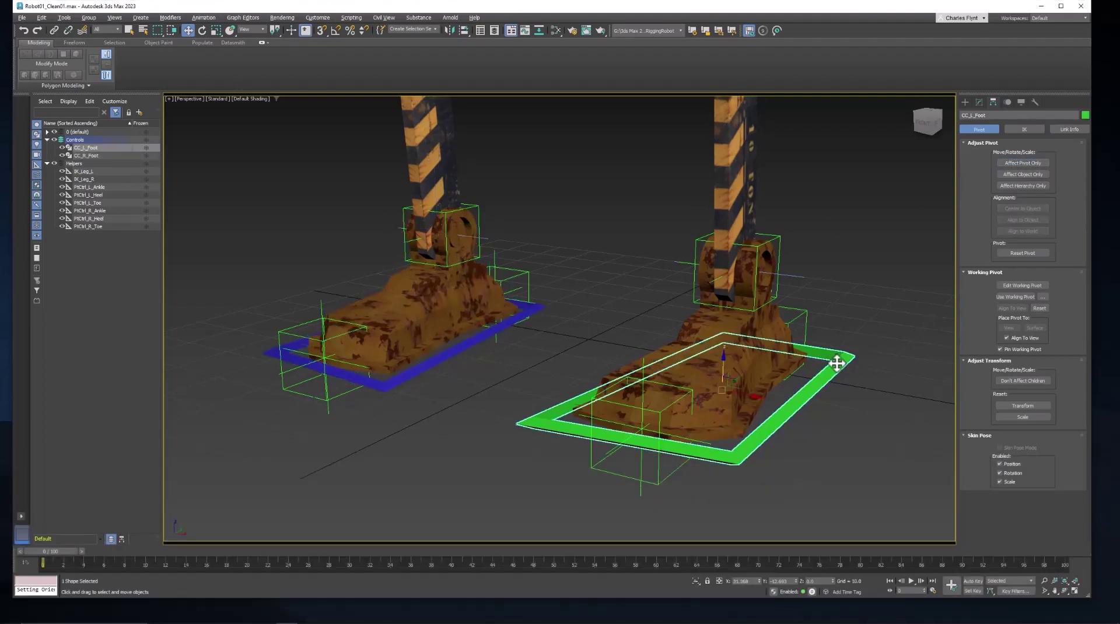
pyautogui.click(1024, 162)
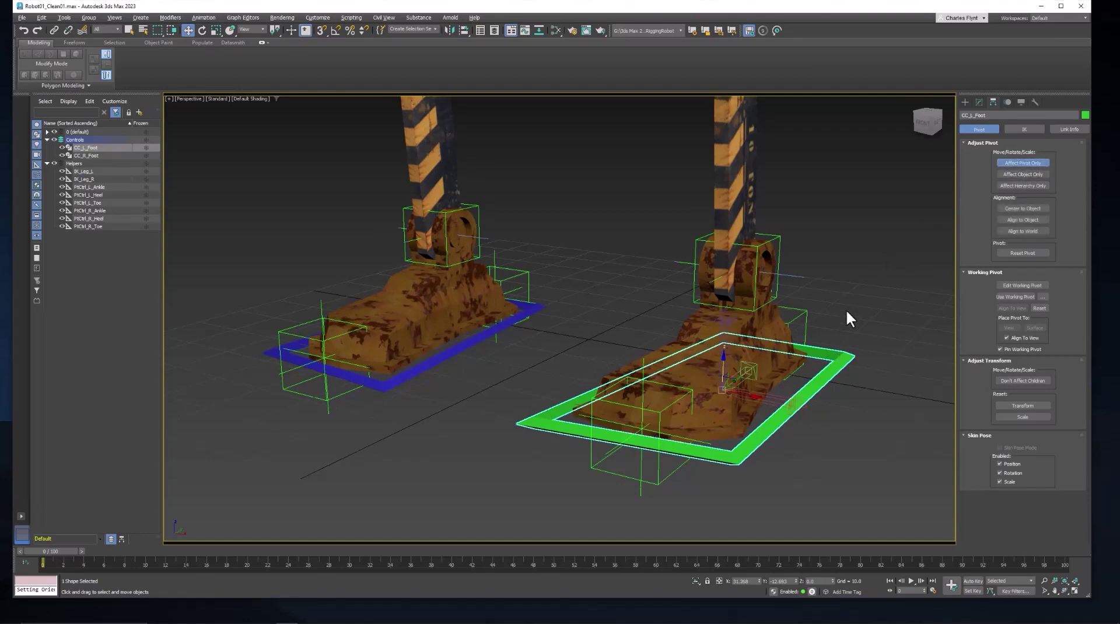
pyautogui.hotkey('alt', 'a')
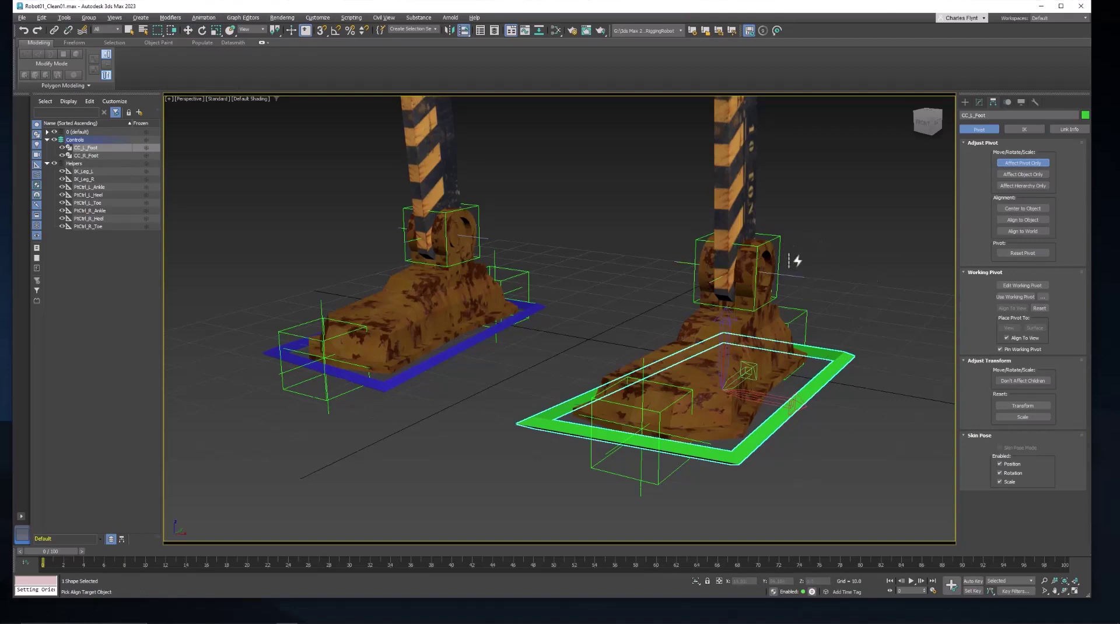
pyautogui.click(703, 344)
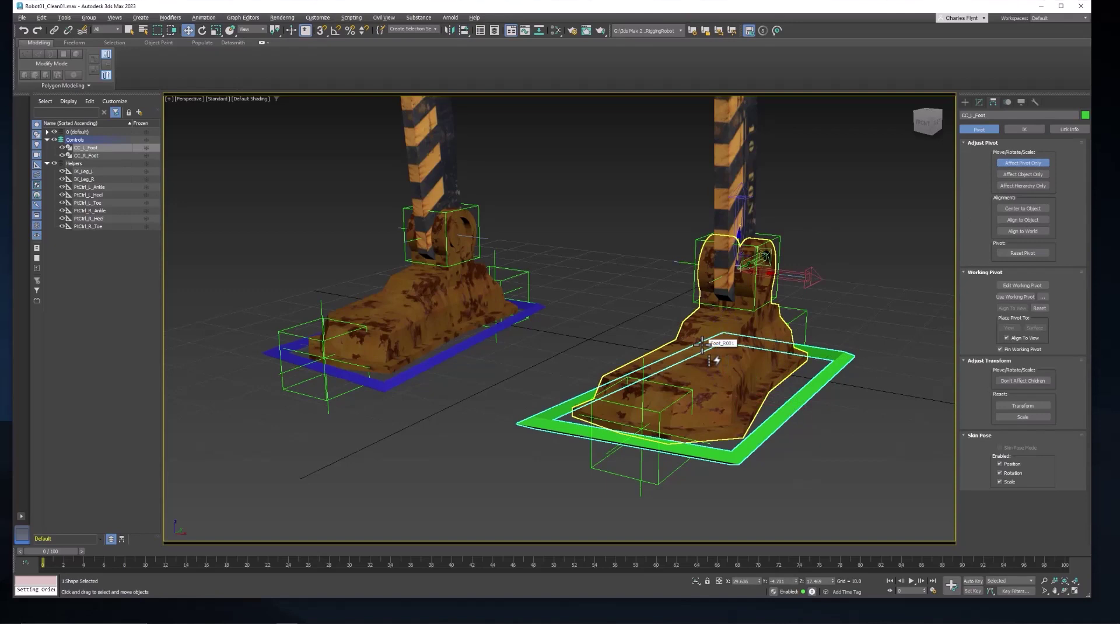
pyautogui.click(1023, 162)
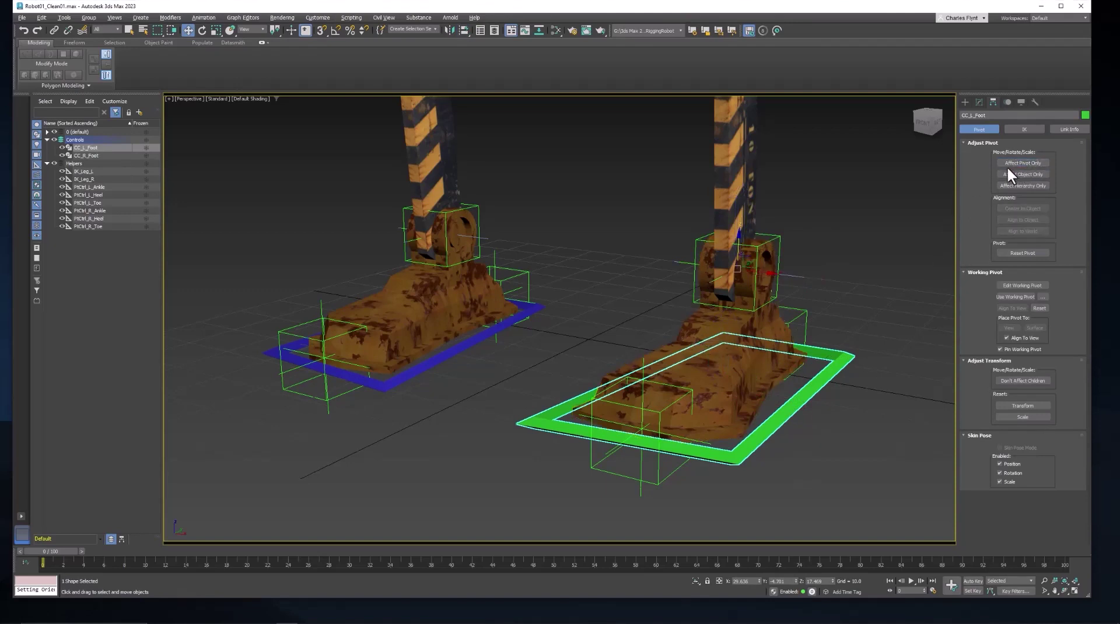
# Step: Freeze the transforms of both foot controls again with their realigned pivots, and check each control's pivot, ending with CC_R_Foot selected
pyautogui.keyDown('ctrl'); pyautogui.click(539, 310); pyautogui.keyUp('ctrl')
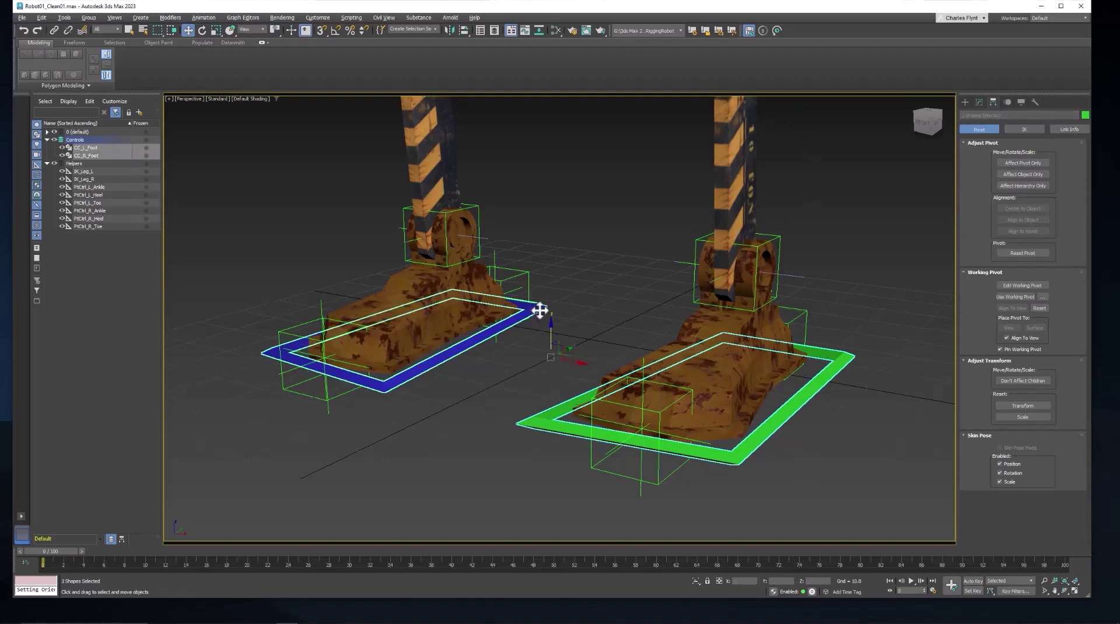
pyautogui.rightClick(586, 250)
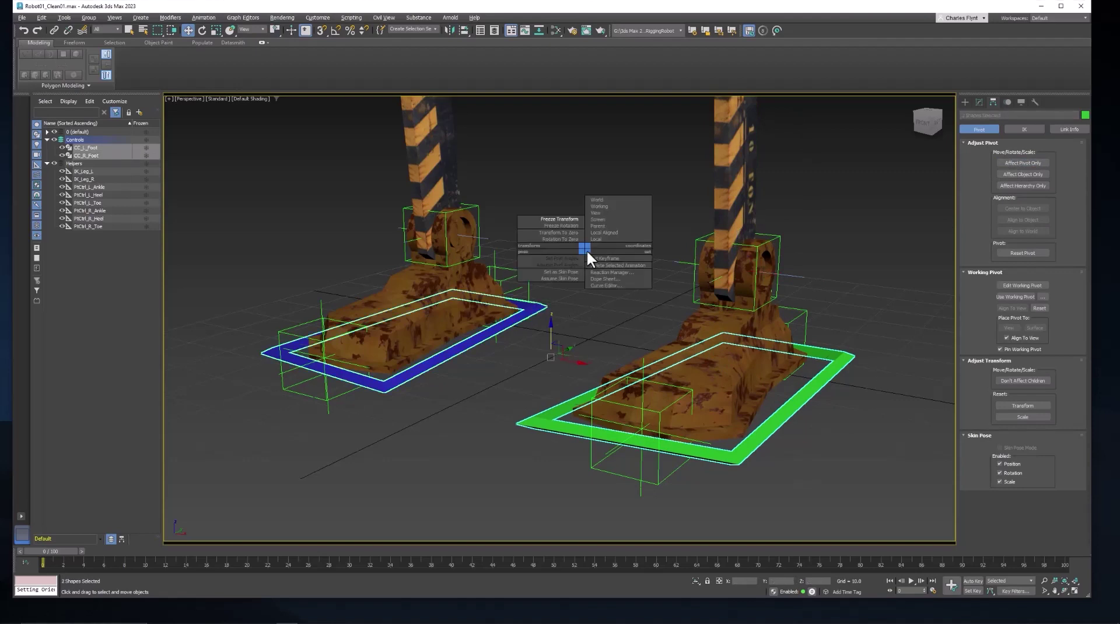
pyautogui.click(569, 219)
pyautogui.click(609, 326)
pyautogui.click(584, 300)
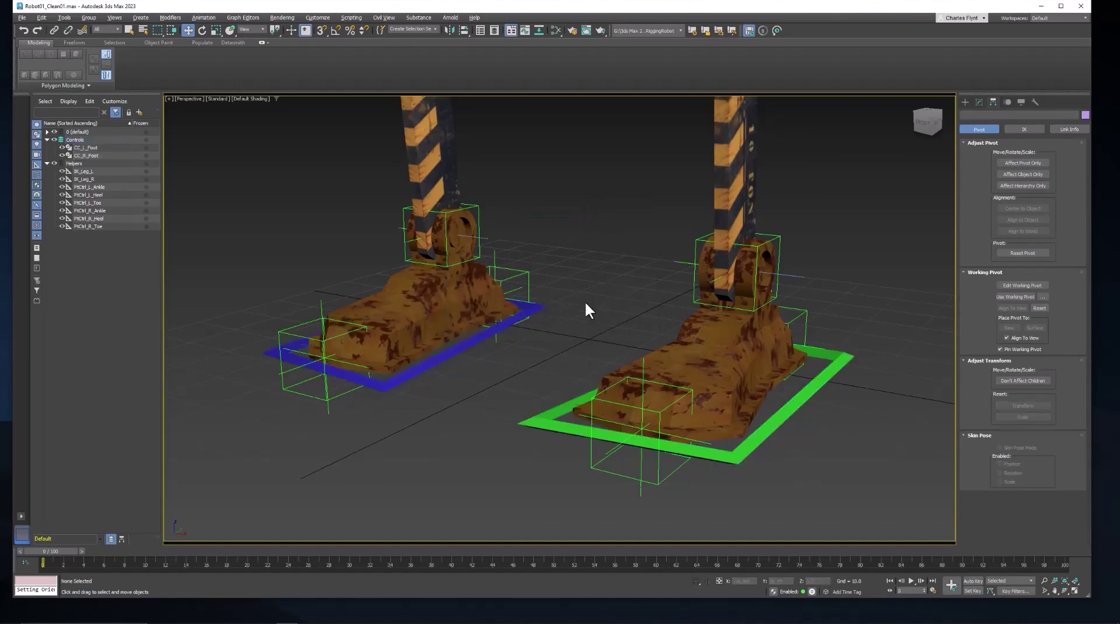
pyautogui.click(535, 311)
pyautogui.click(826, 379)
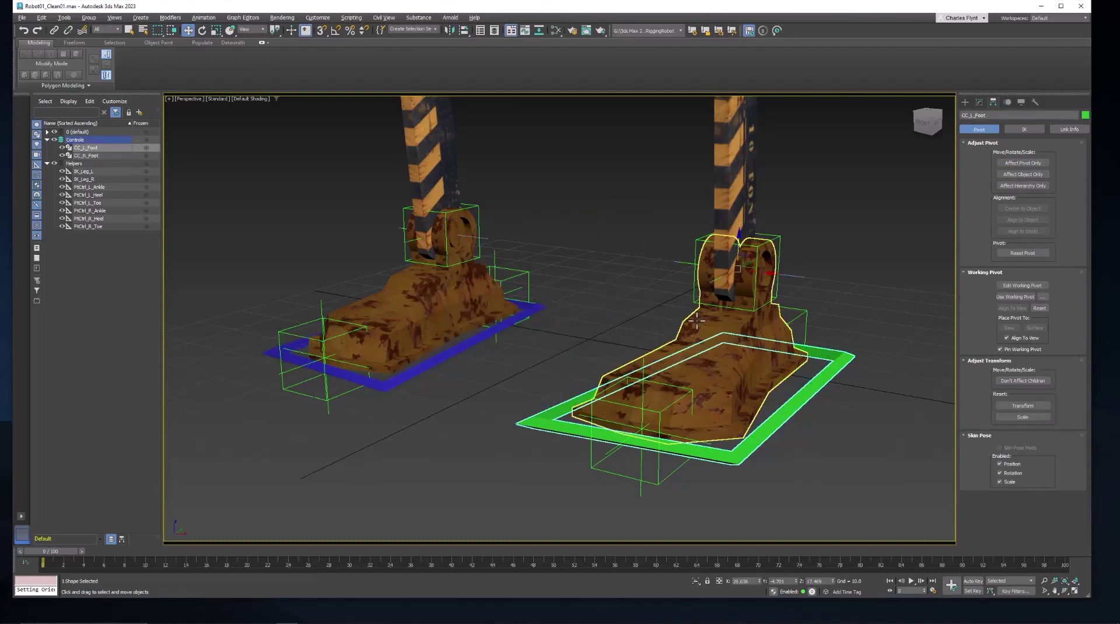
pyautogui.click(535, 311)
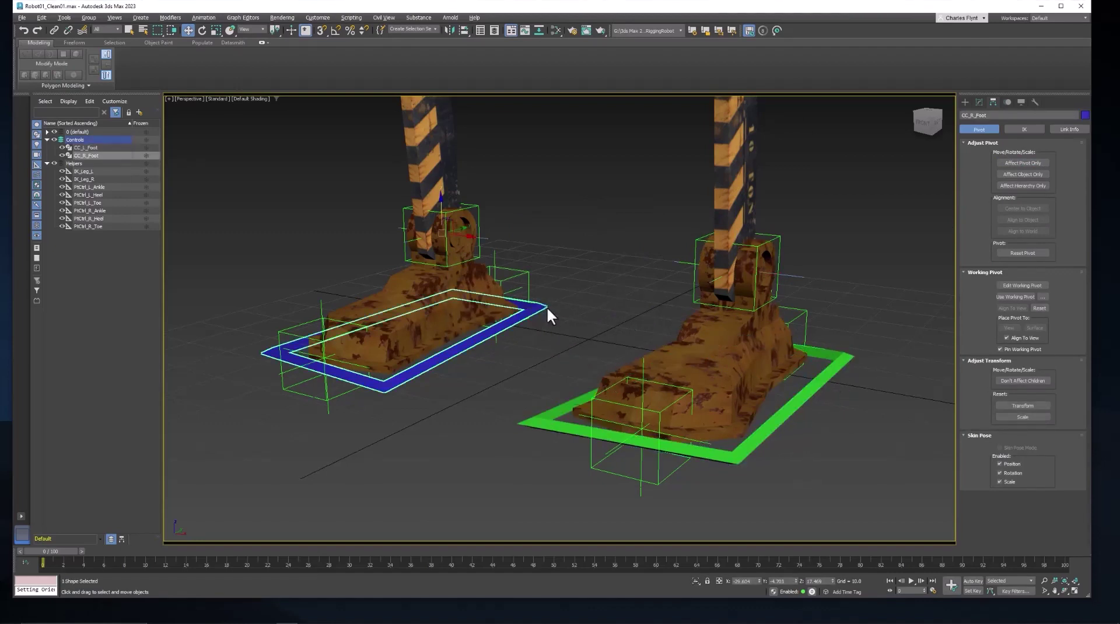
# Step: Link PtCtrl_R_Heel to CC_R_Foot and PtCtrl_L_Heel to CC_L_Foot, making each foot control the parent of its heel helper
pyautogui.click(530, 276)
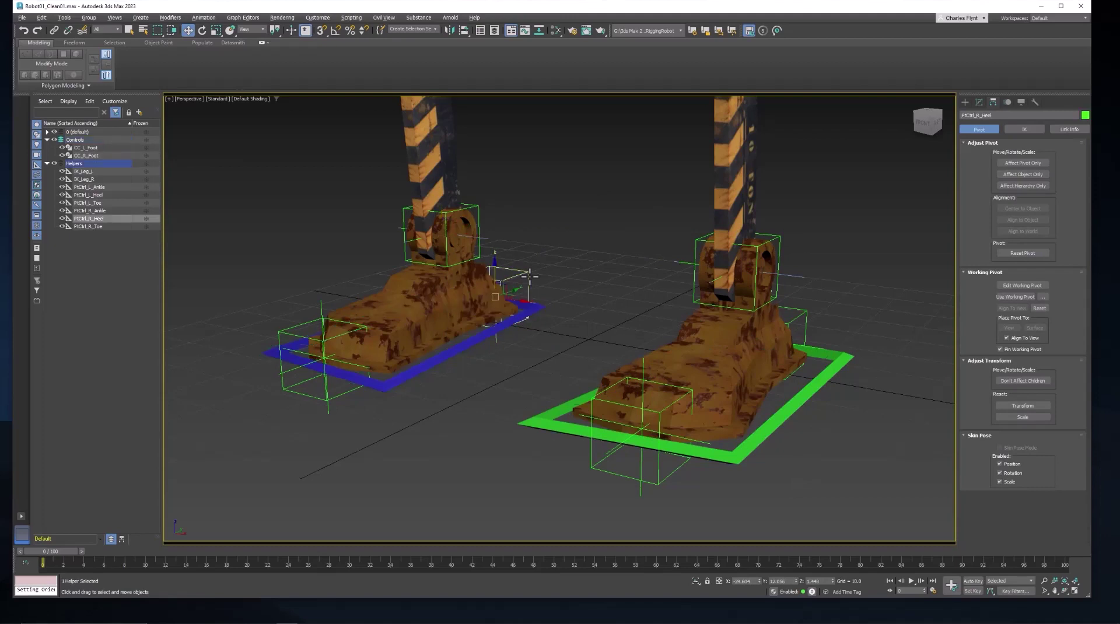
pyautogui.click(552, 302)
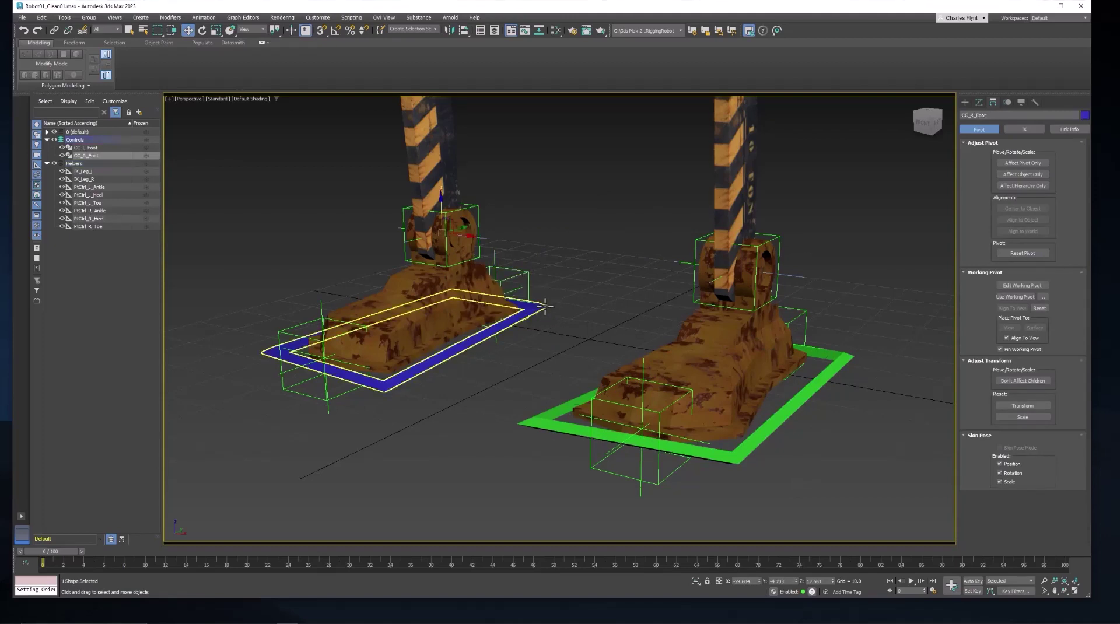
pyautogui.click(526, 274)
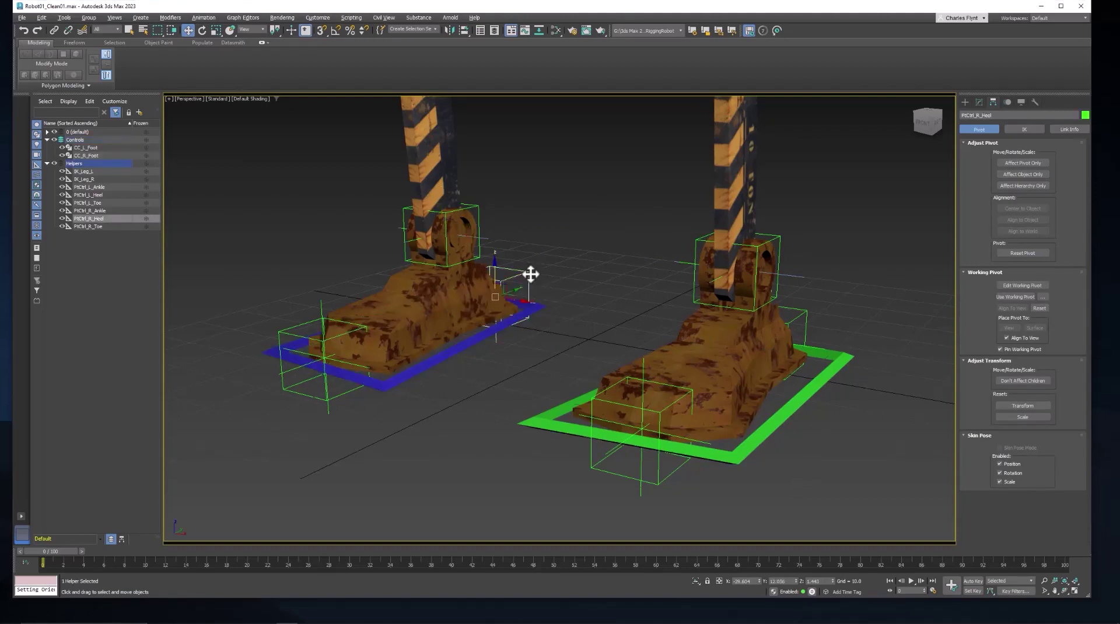
pyautogui.click(54, 30)
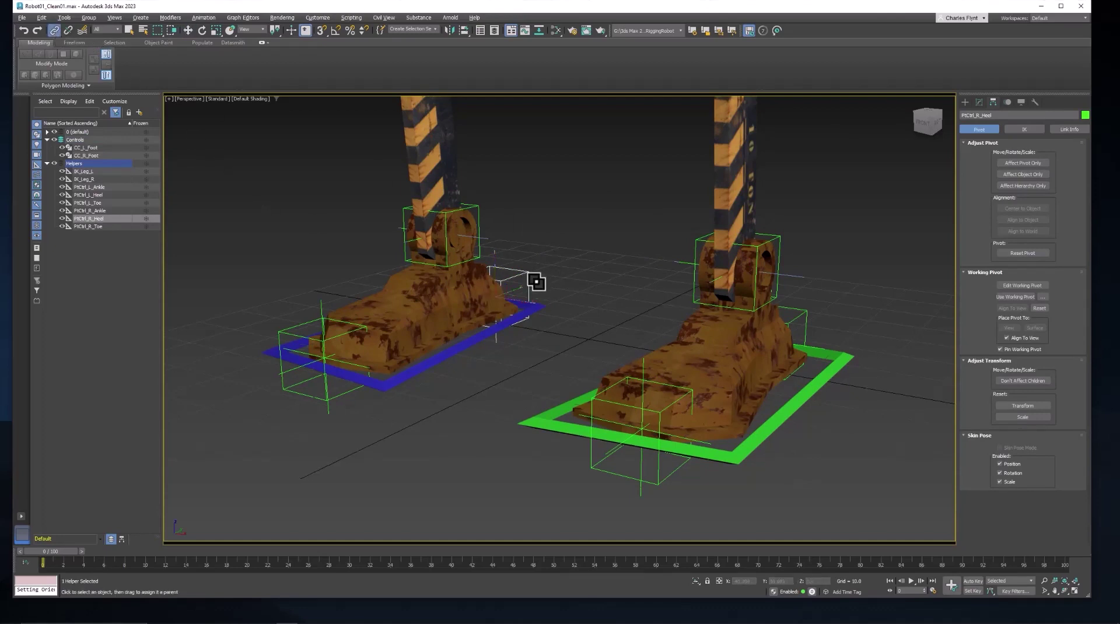
pyautogui.moveTo(529, 272); pyautogui.dragTo(548, 315)
pyautogui.click(804, 321)
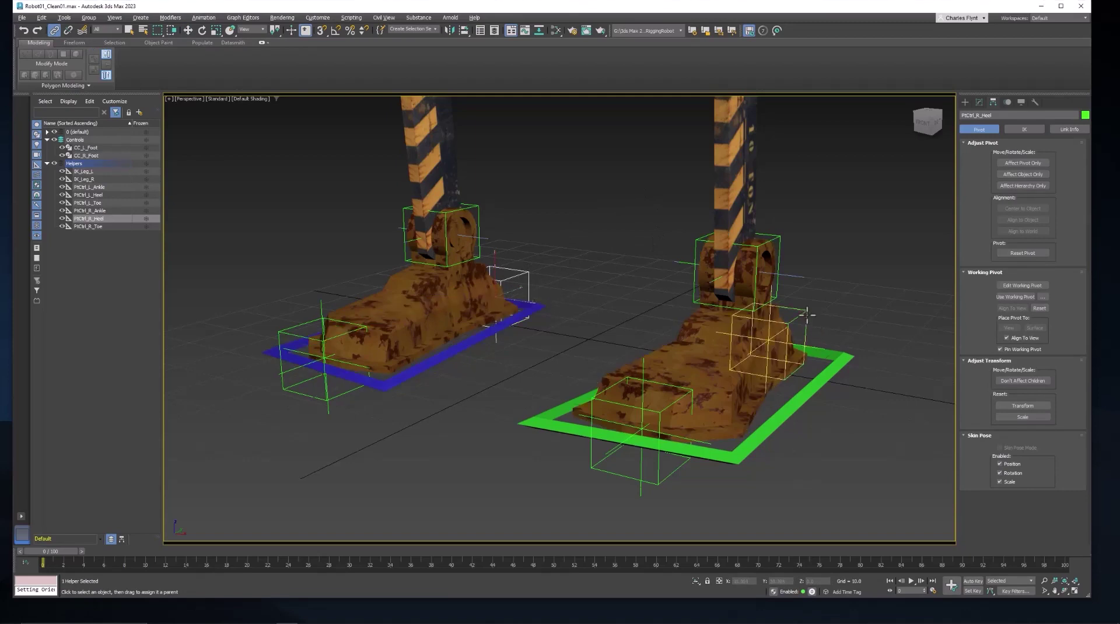
pyautogui.moveTo(853, 374); pyautogui.dragTo(853, 373)
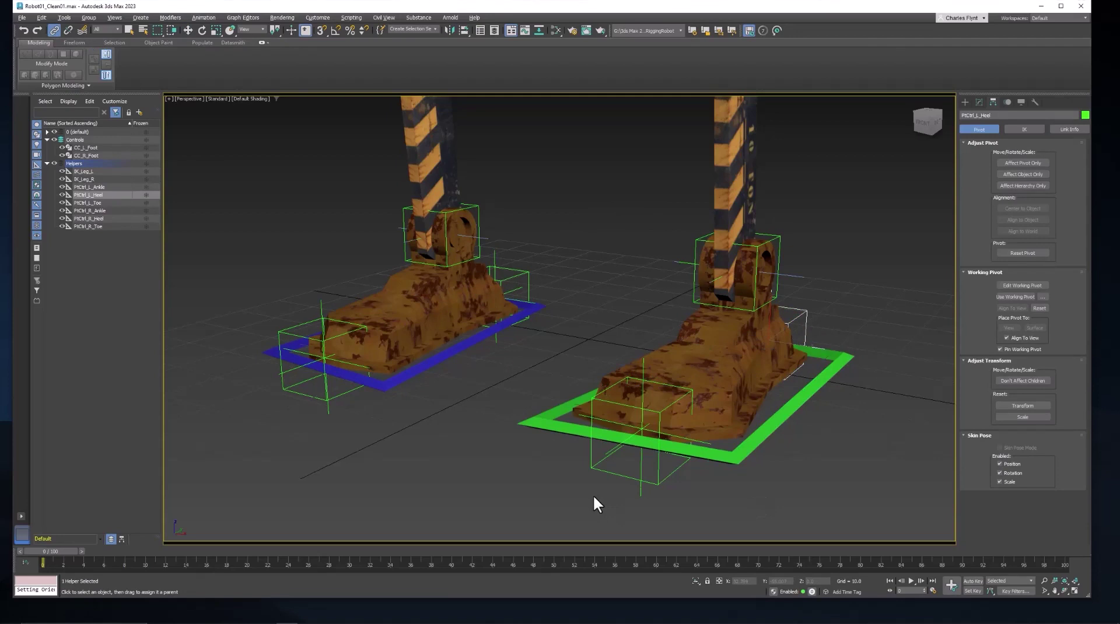
# Step: Test the left foot linkage by raising and rotating CC_L_Foot, then undo these transforms
pyautogui.click(189, 30)
pyautogui.click(811, 388)
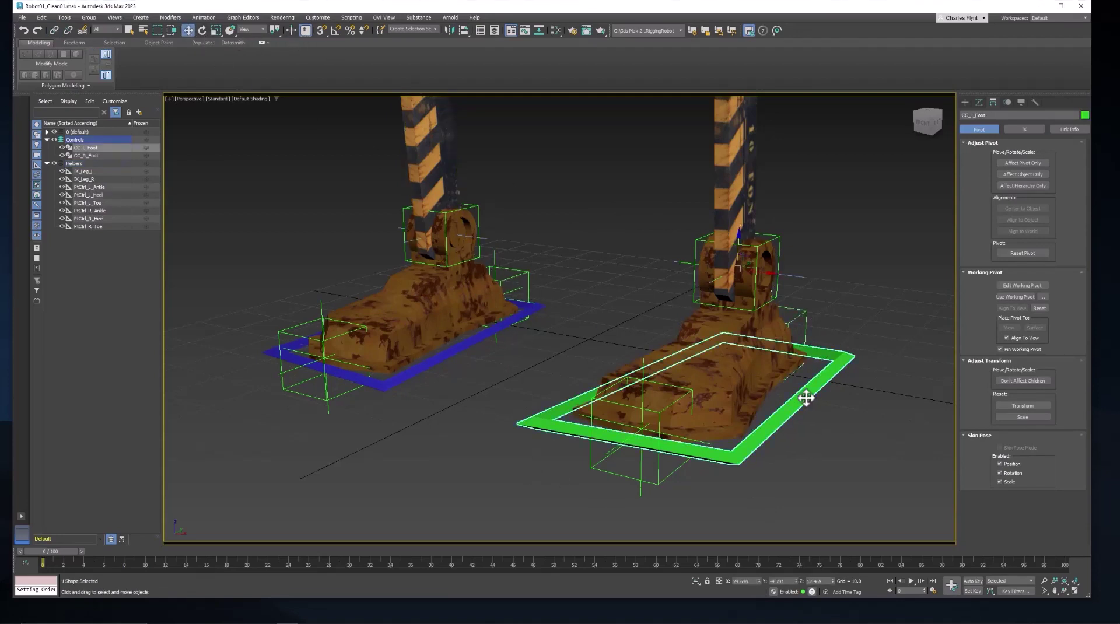
pyautogui.moveTo(740, 249); pyautogui.dragTo(745, 173)
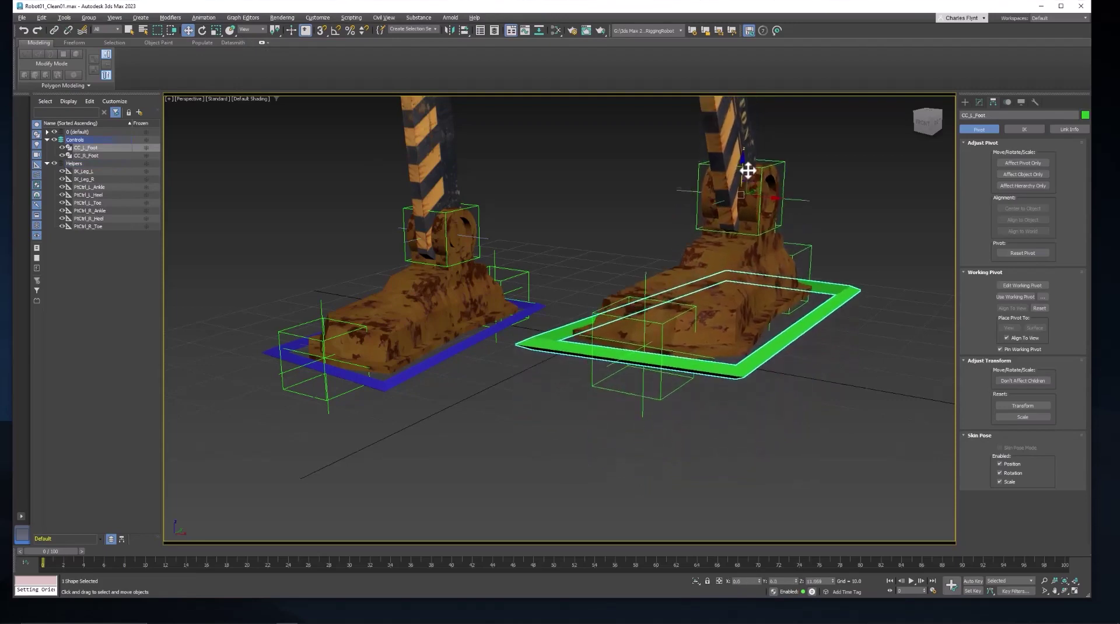
pyautogui.moveTo(808, 305); pyautogui.dragTo(723, 375, button='middle')
pyautogui.scroll(-4, 723, 374)
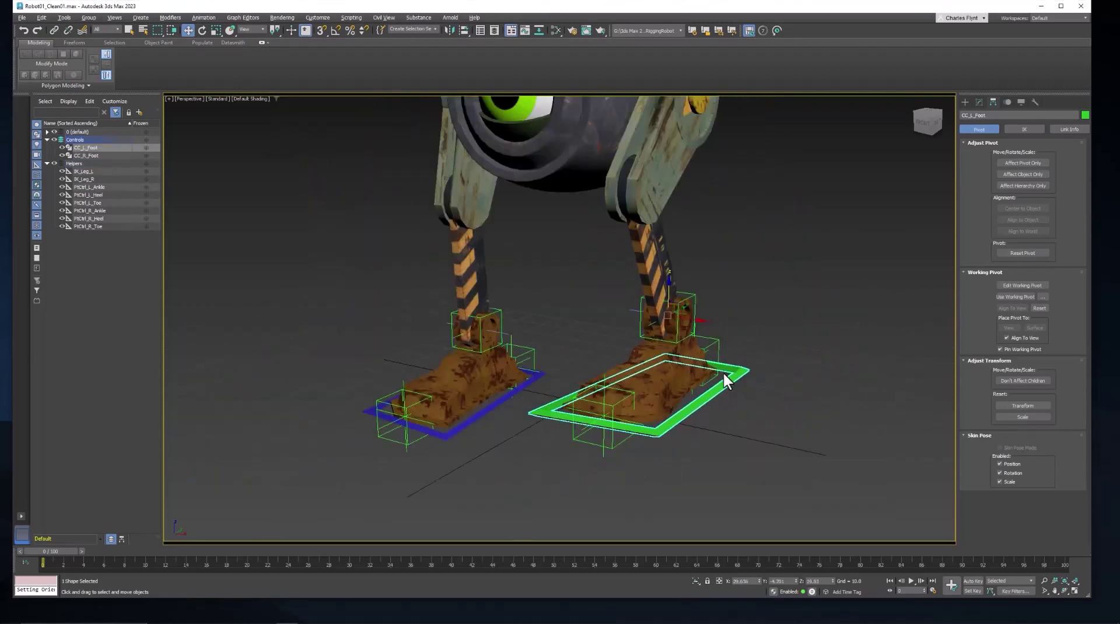
pyautogui.click(202, 30)
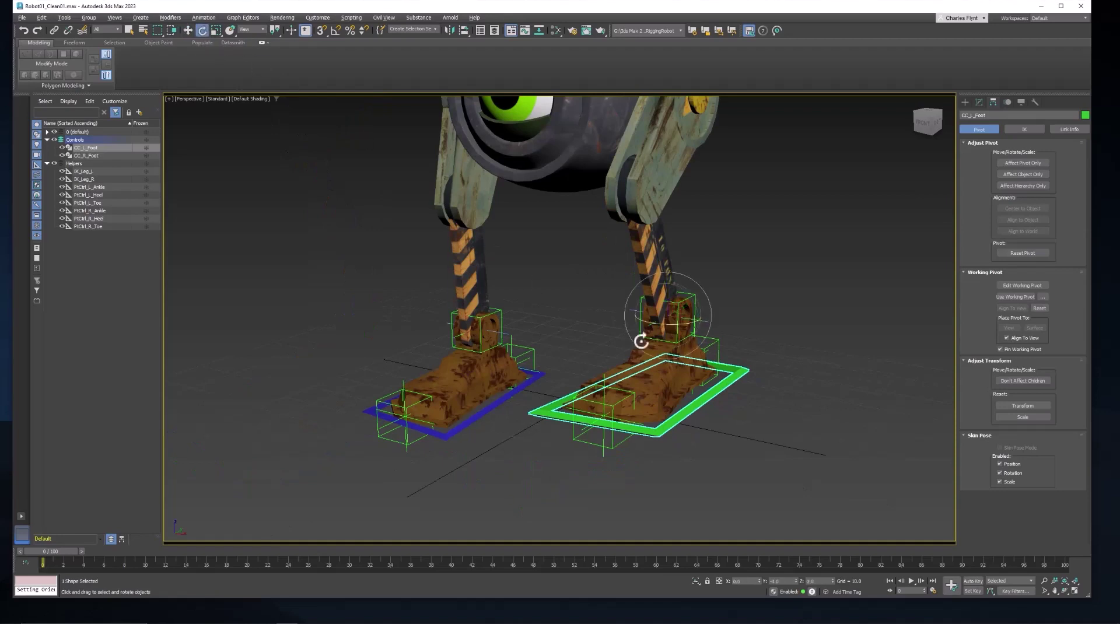
pyautogui.moveTo(652, 317); pyautogui.dragTo(685, 332)
# Step: Hide the Helpers layer so only the robot and its foot controls are displayed, and clear the selection
pyautogui.scroll(-5, 785, 394)
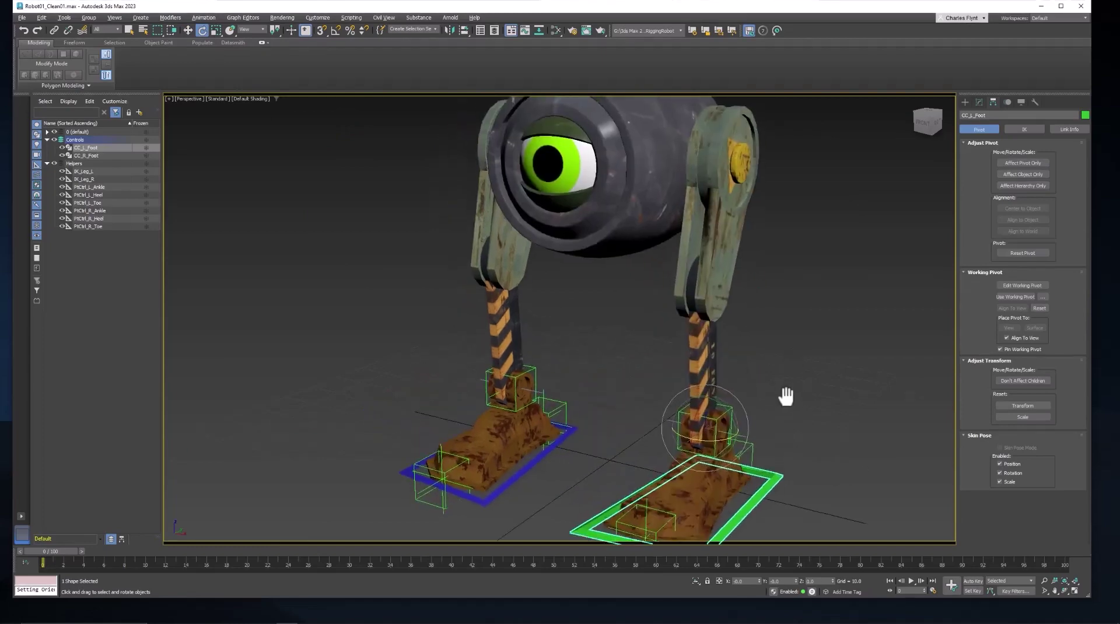
pyautogui.scroll(2, 733, 408)
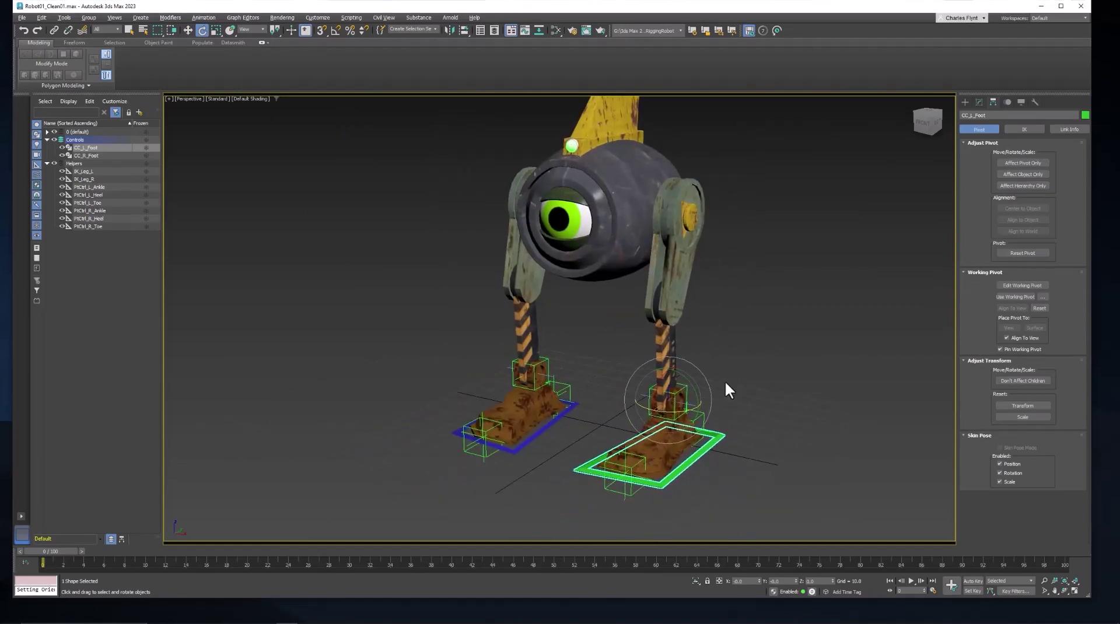
pyautogui.moveTo(62, 179); pyautogui.dragTo(62, 171)
pyautogui.click(55, 164)
pyautogui.click(780, 420)
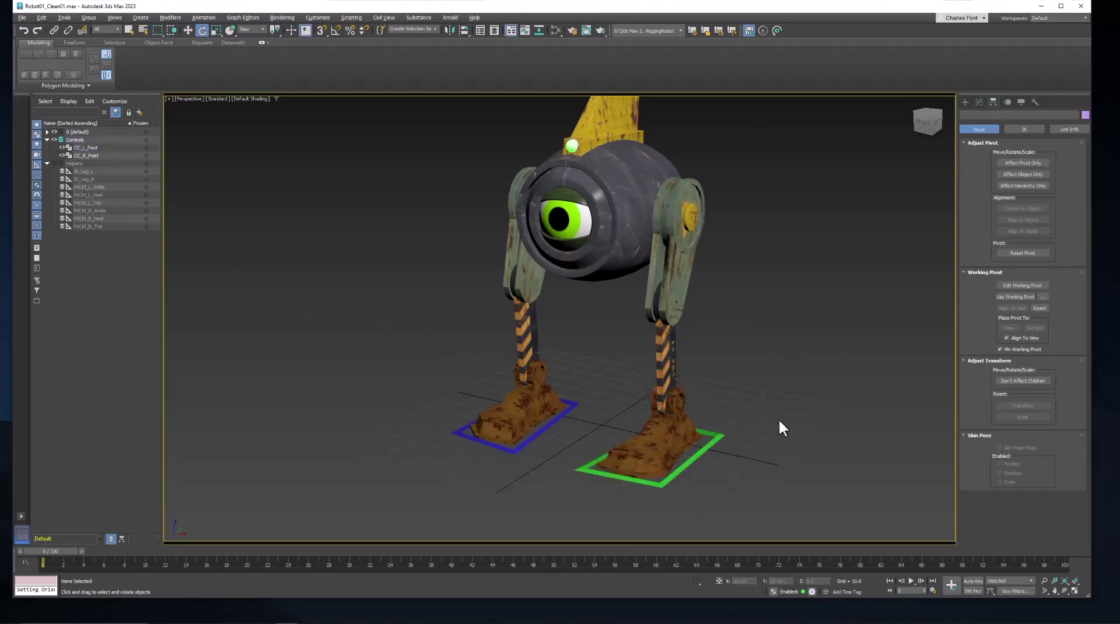
pyautogui.keyDown('alt'); pyautogui.moveTo(779, 422); pyautogui.dragTo(754, 417, button='middle'); pyautogui.keyUp('alt')
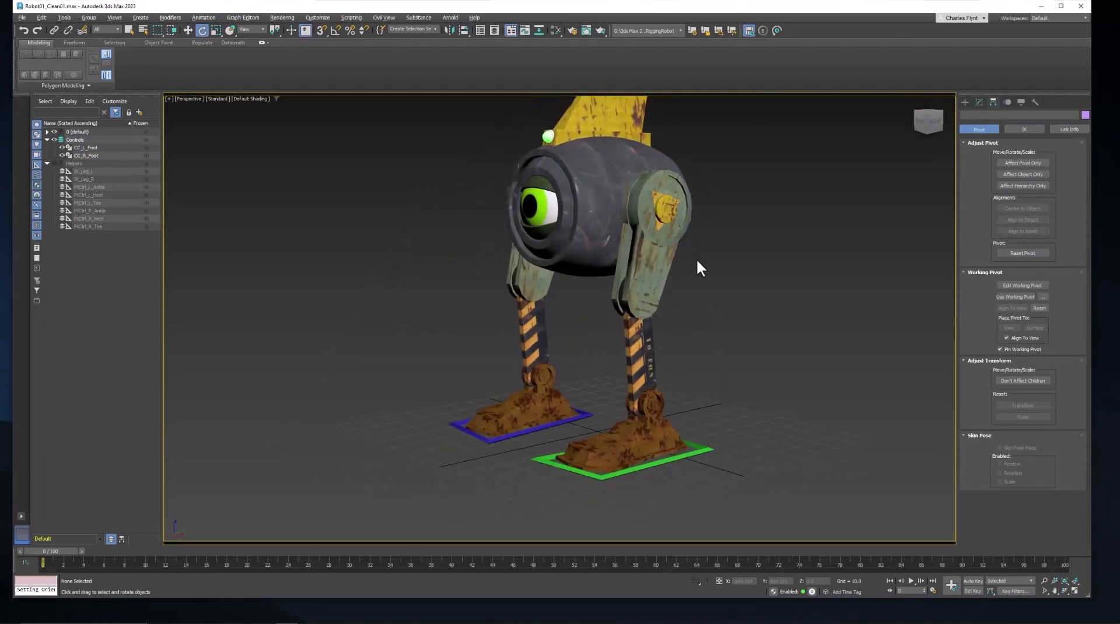
pyautogui.moveTo(696, 260); pyautogui.dragTo(697, 279, button='middle')
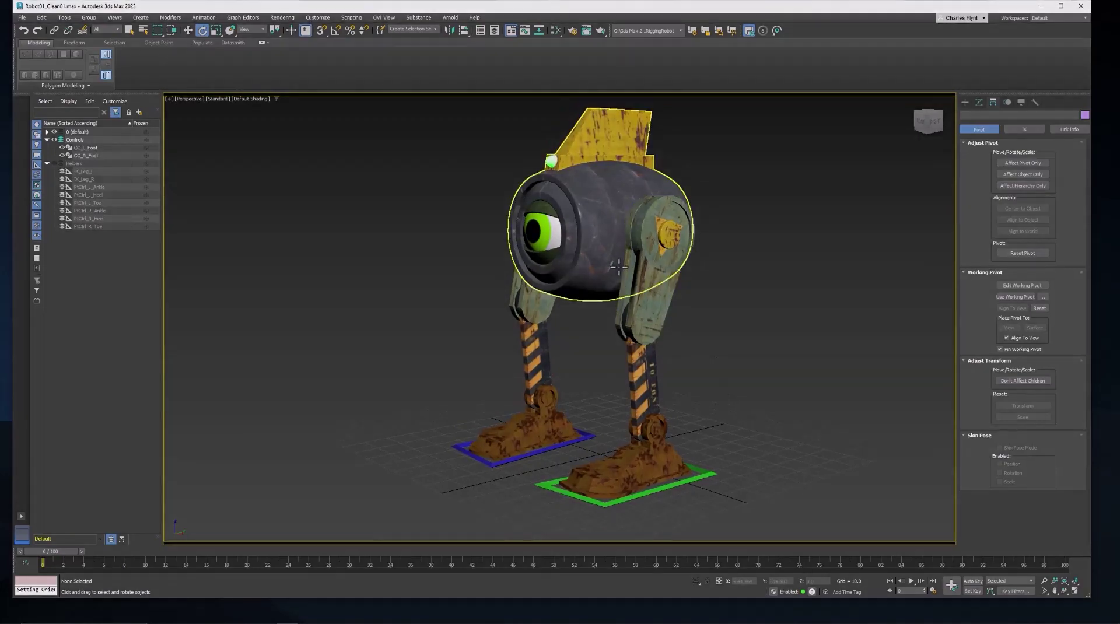